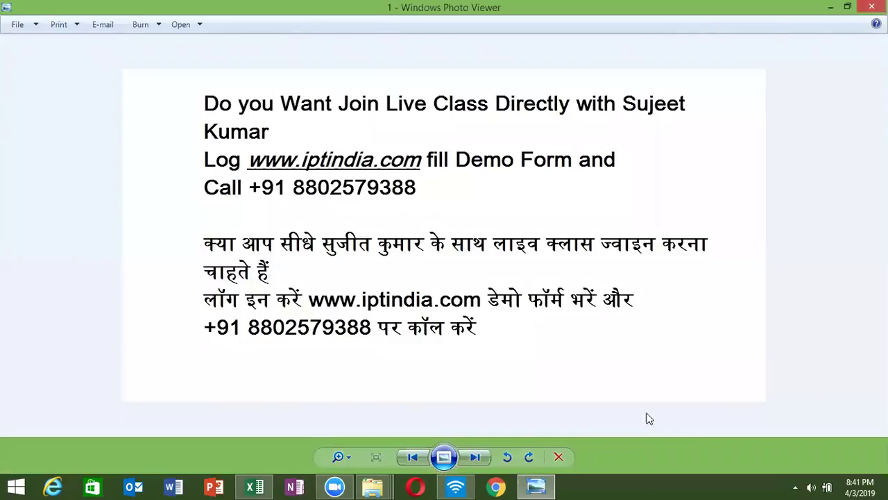
# View the second advert image, then close Photo Viewer and the photo folder window
pyautogui.click(486, 453)
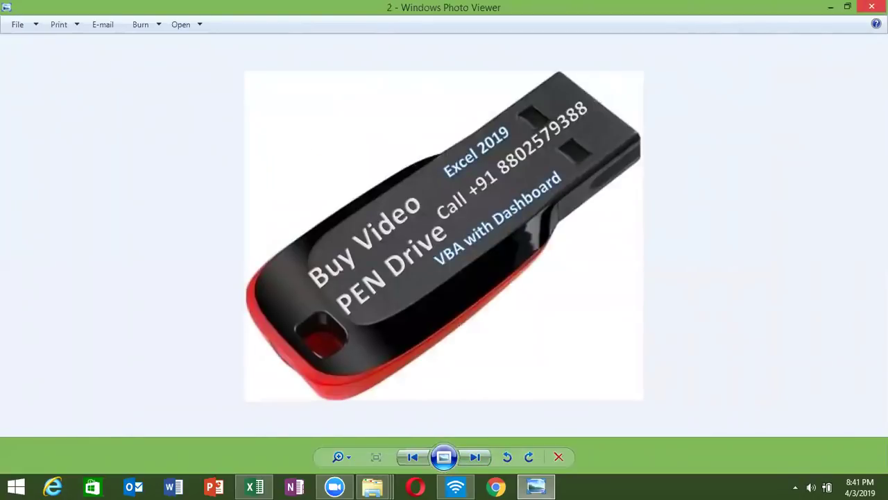
pyautogui.click(872, 6)
pyautogui.click(584, 26)
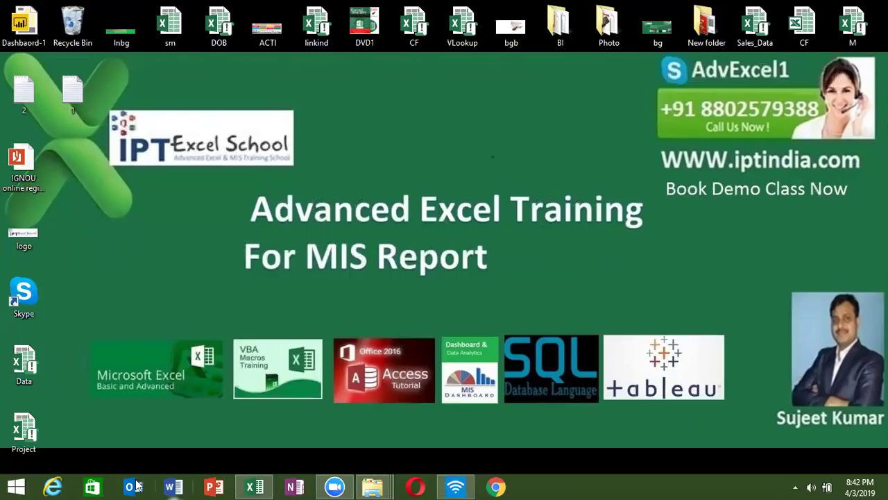
# Switch from the PivotTable workbook to the empty Book2 workbook from the taskbar
pyautogui.click(257, 486)
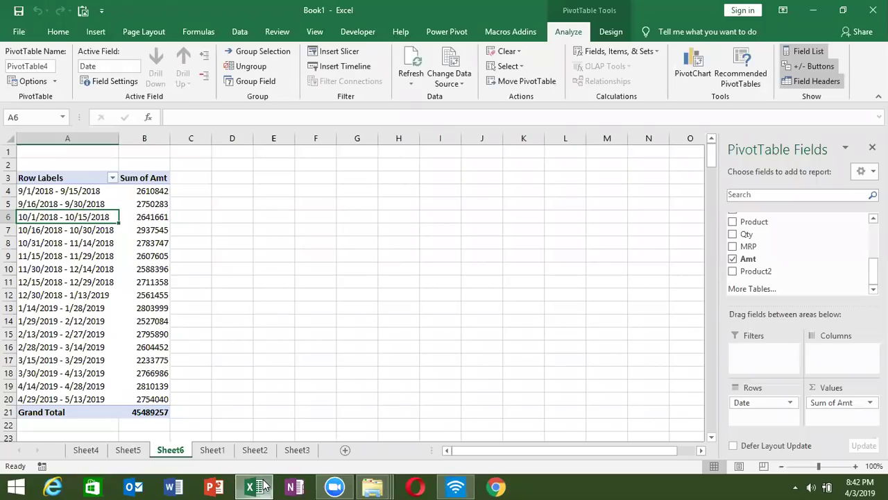
pyautogui.click(261, 486)
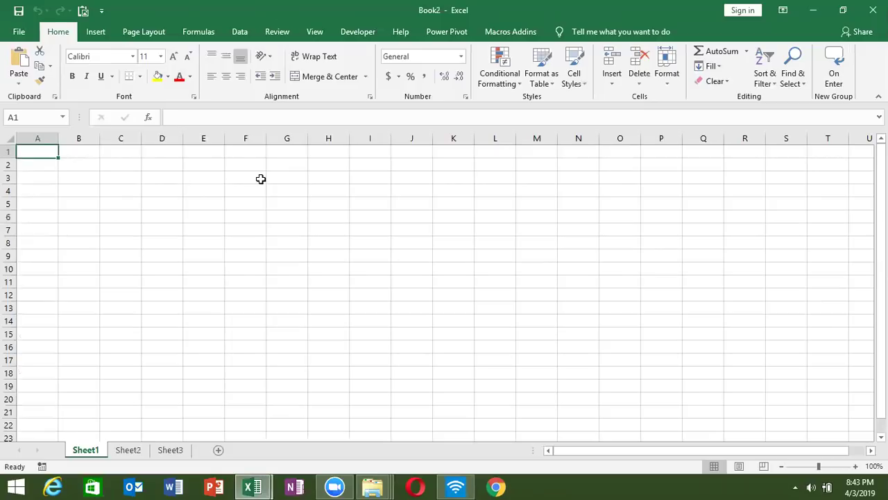
# Enter 4/3 in A2 and apply the d-mmm-yy format so it reads 3-Apr-19
pyautogui.press('Down')
pyautogui.press('Down')
pyautogui.press('Right')
pyautogui.press('Right')
pyautogui.press('Up')
pyautogui.press('Up')
pyautogui.press('Left')
pyautogui.press('Left')
pyautogui.press('Down')
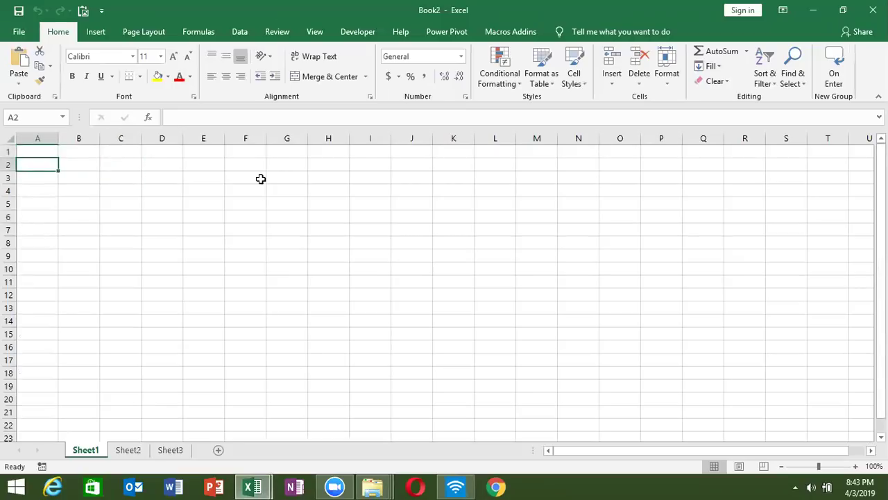
pyautogui.write('4/')
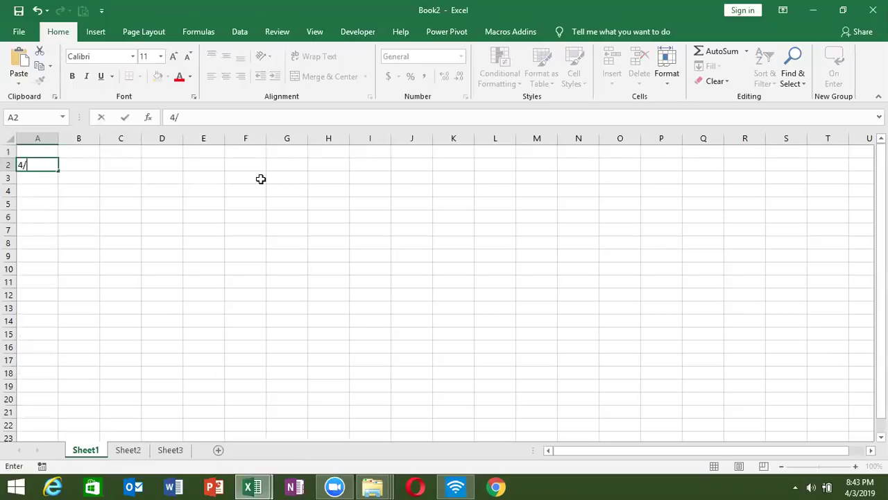
pyautogui.write('3')
pyautogui.press('Return')
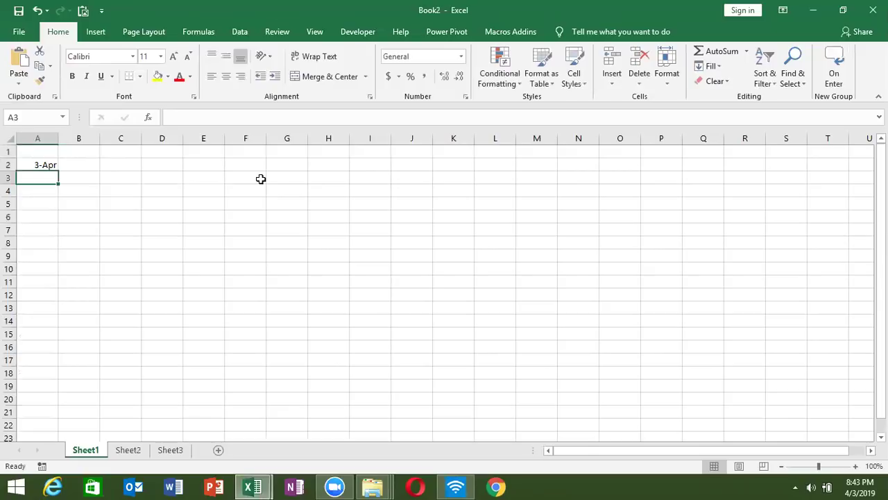
pyautogui.press('Up')
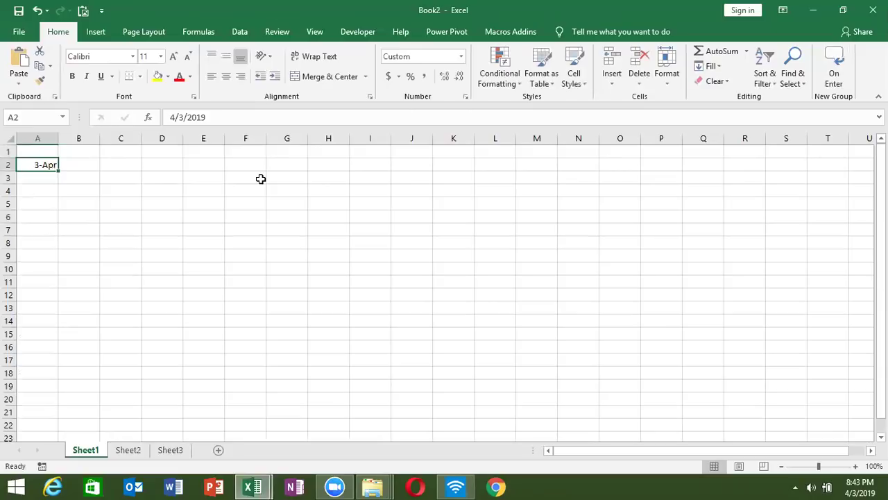
pyautogui.hotkey('ctrl', 'shift', '3')
# Enter =DATE(2019,4,3) in A3, returning 4/3/2019
pyautogui.press('Down')
pyautogui.write('=dat')
pyautogui.press('Tab')
pyautogui.write('2019,4,3')
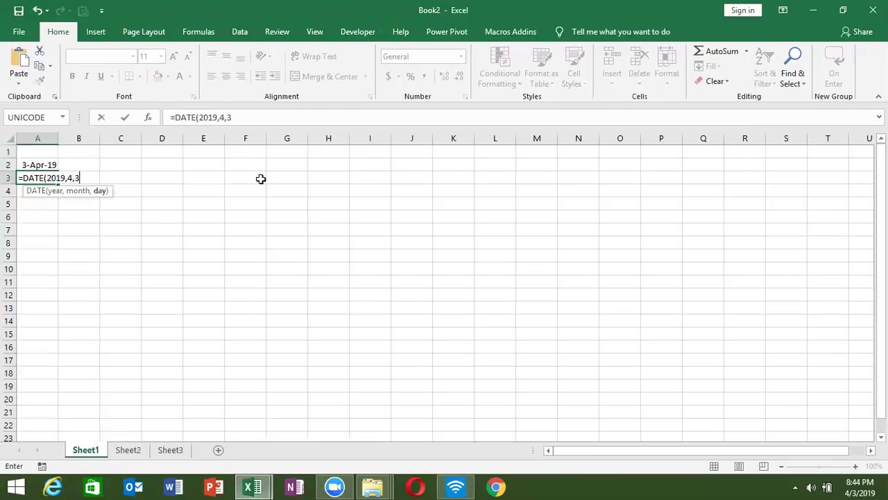
pyautogui.press('Return')
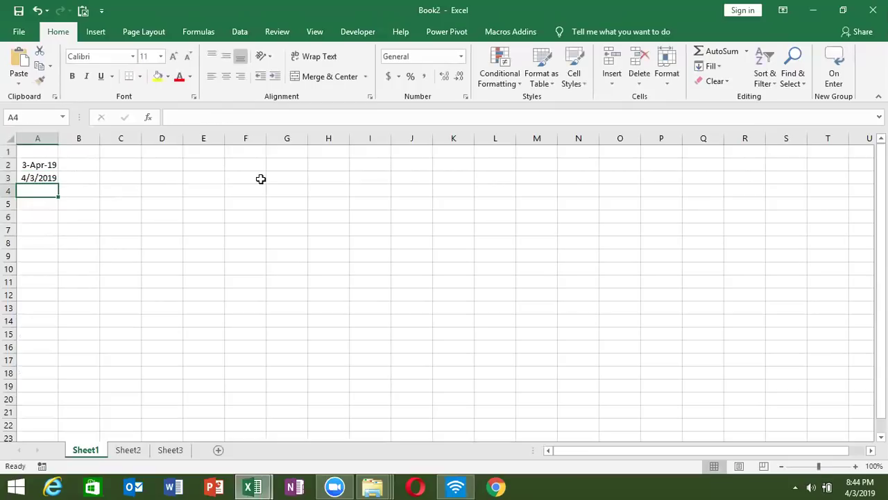
pyautogui.press('Up')
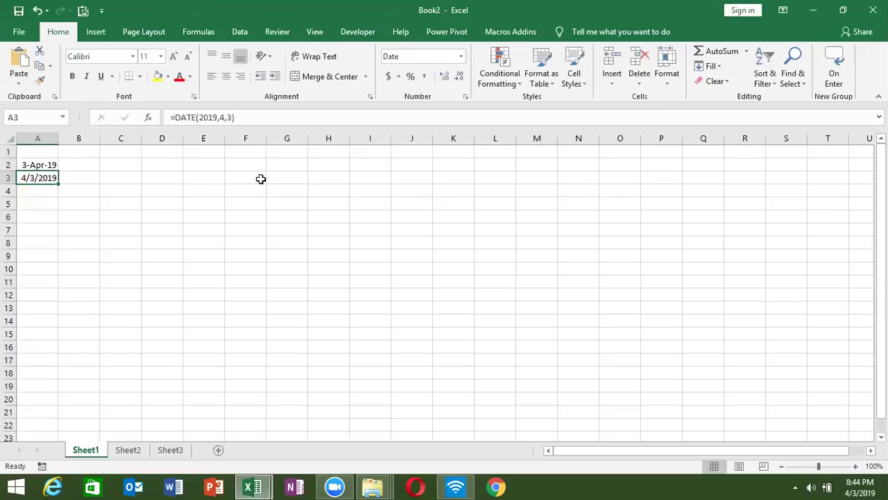
# Extract the year of A2 in B2 with =YEAR(A2), giving 2019
pyautogui.press('Up')
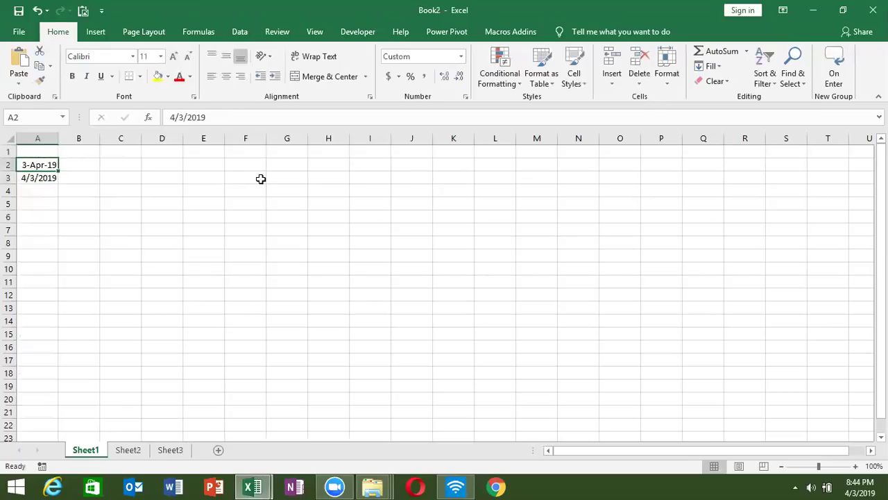
pyautogui.press('Right')
pyautogui.write('=date')
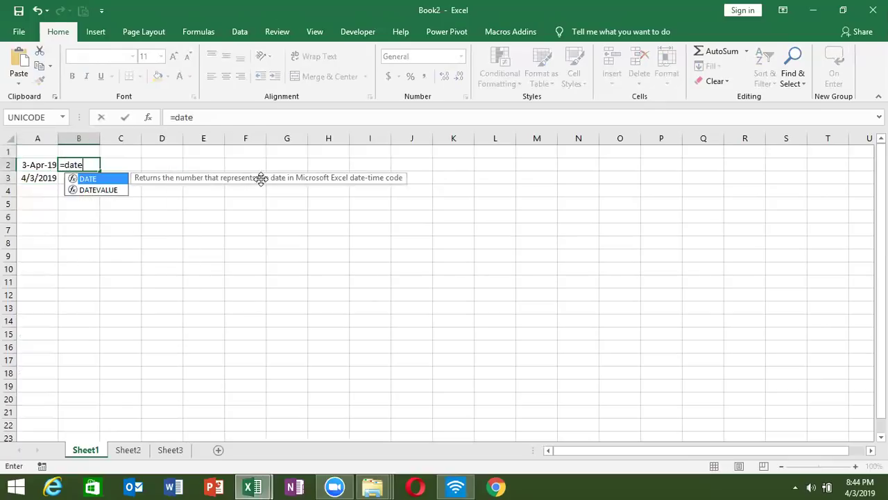
pyautogui.press('Tab')
pyautogui.press('Escape')
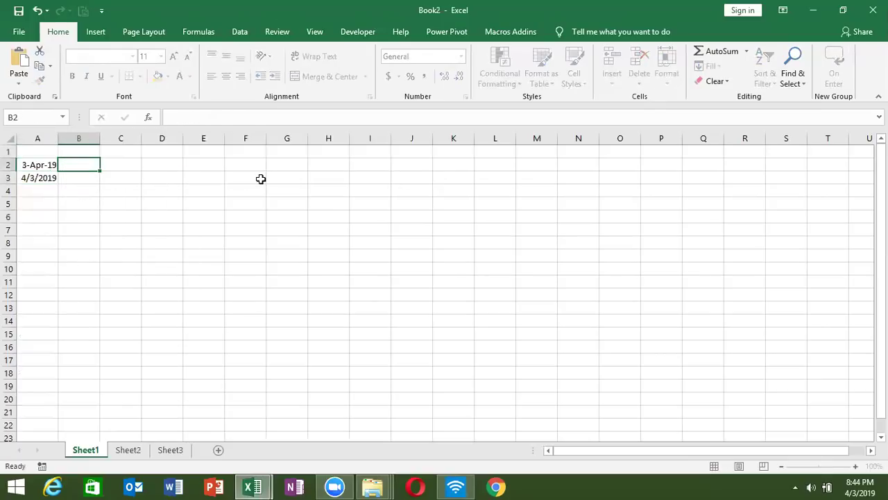
pyautogui.press('Down')
pyautogui.press('Left')
pyautogui.press('Up')
pyautogui.press('Right')
pyautogui.press('Right')
pyautogui.press('Left')
pyautogui.write('=')
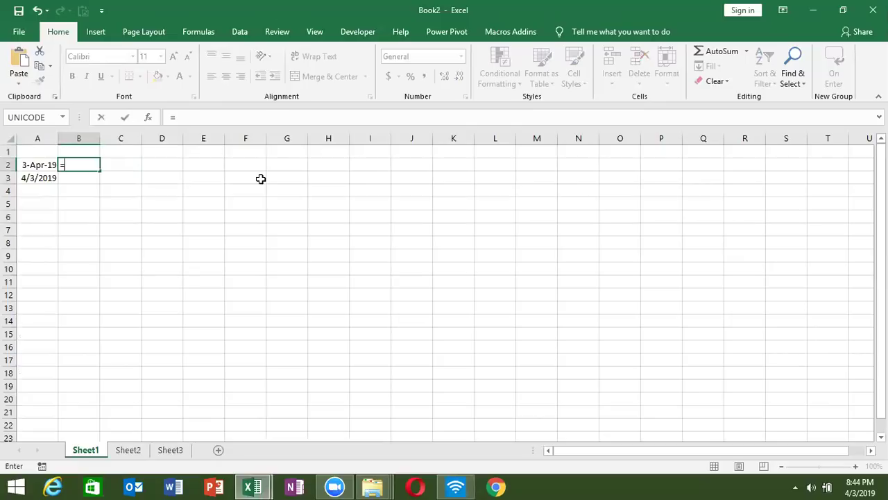
pyautogui.write('yea')
pyautogui.press('Tab')
pyautogui.press('Left')
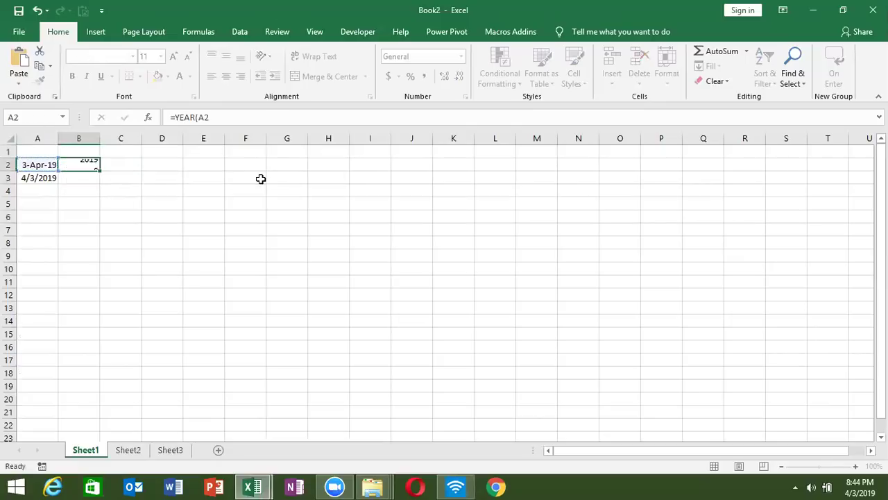
pyautogui.hotkey('ctrl', 'Return')
pyautogui.press('Right')
# Enter =MONTH(A2) in C2 and =DAY(A2) in D2, giving 4 and 3
pyautogui.write('=')
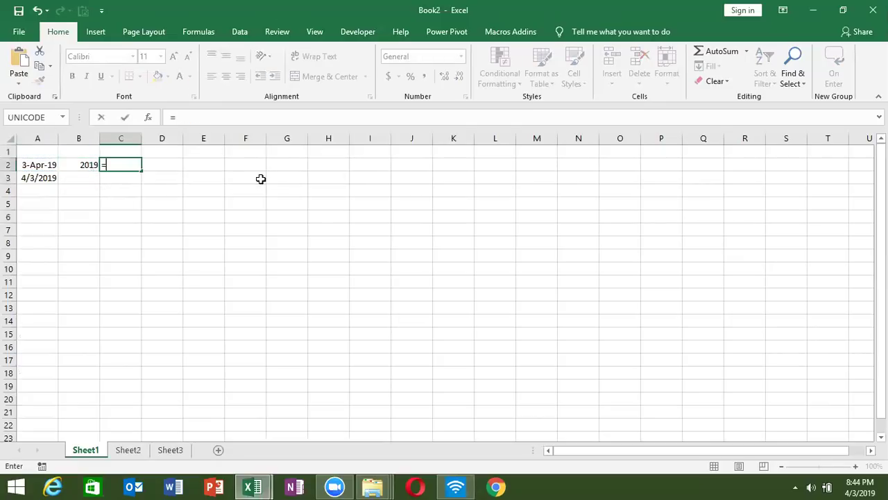
pyautogui.write('month')
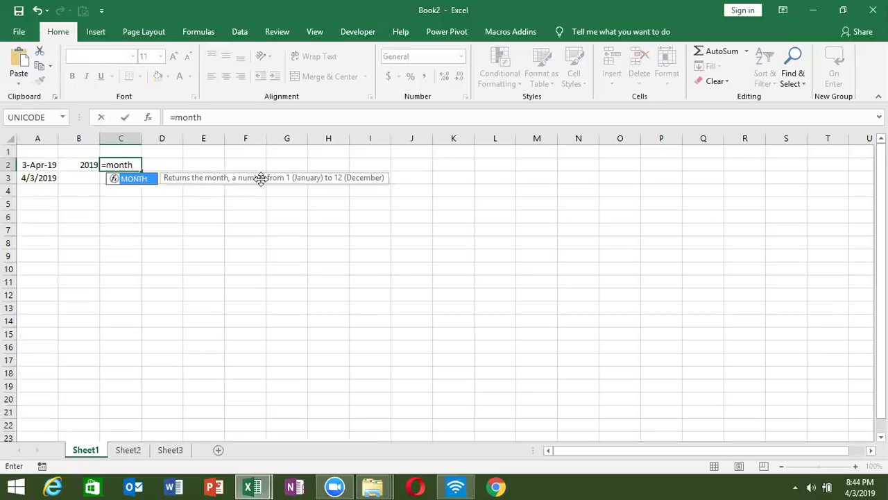
pyautogui.press('Tab')
pyautogui.press('Left')
pyautogui.press('Left')
pyautogui.hotkey('ctrl', 'Return')
pyautogui.press('Right')
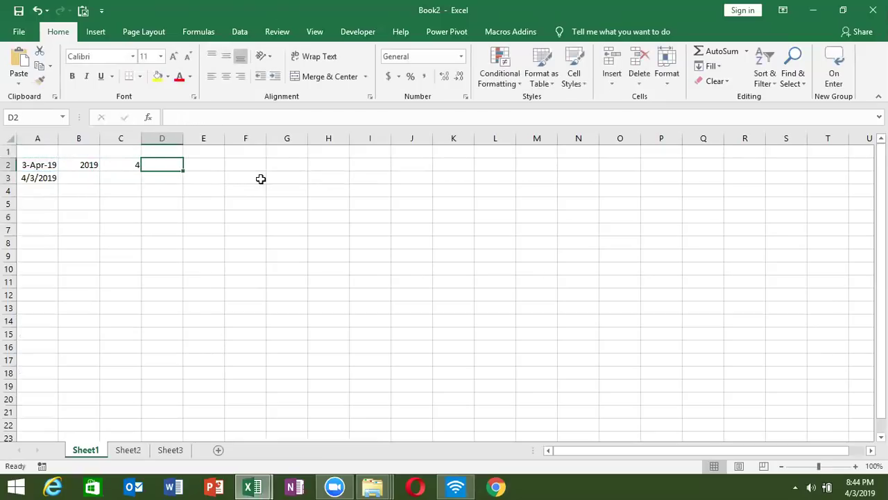
pyautogui.write('=day')
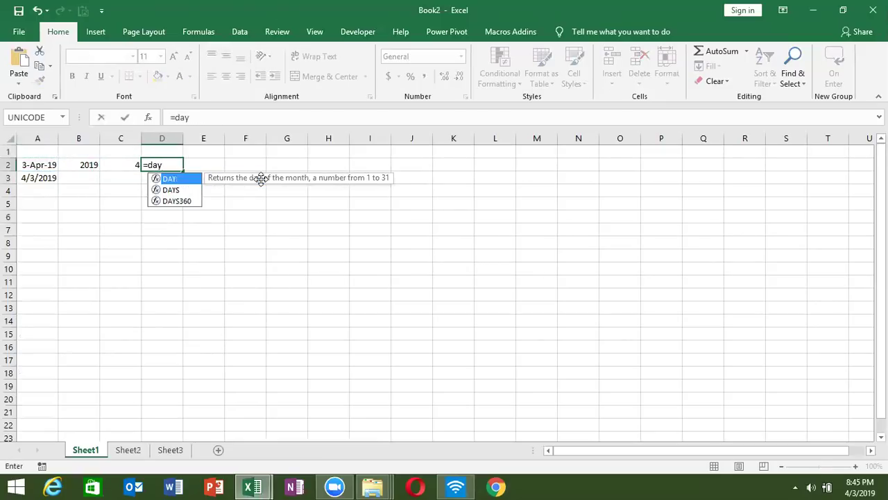
pyautogui.press('Tab')
pyautogui.press('Left')
pyautogui.press('Left')
pyautogui.press('Left')
pyautogui.hotkey('ctrl', 'Return')
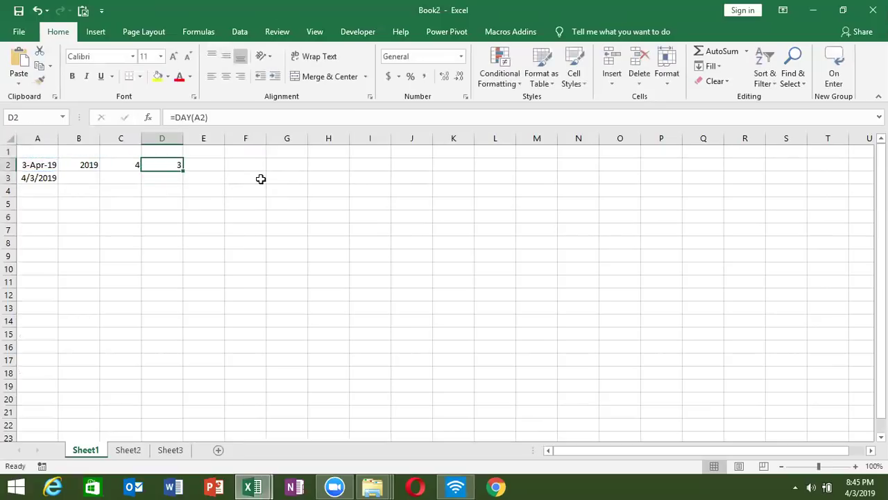
# Recombine the parts in E2 with =DATE(B2,C2,D2), returning 4/3/2019
pyautogui.write('=date')
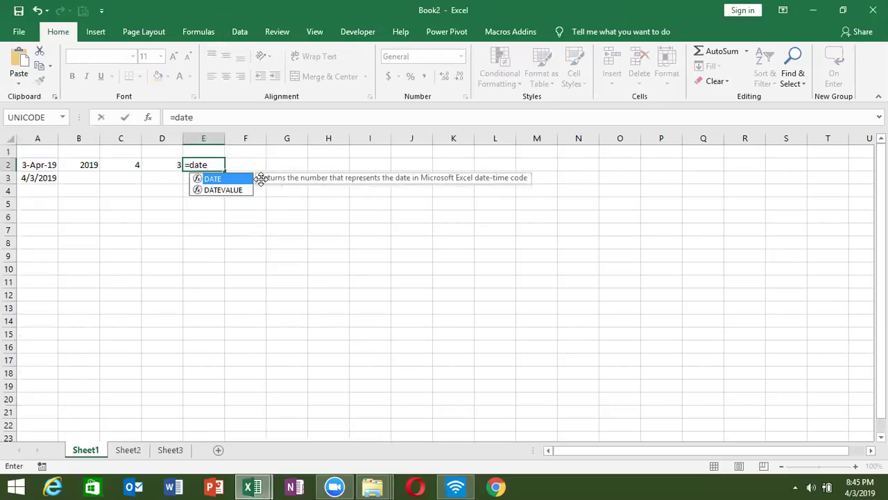
pyautogui.press('Tab')
pyautogui.press('Left')
pyautogui.press('Left')
pyautogui.press('Left')
pyautogui.write(',')
pyautogui.press('Left')
pyautogui.press('Left')
pyautogui.write(',')
pyautogui.press('Left')
pyautogui.press('Return')
pyautogui.press('Up')
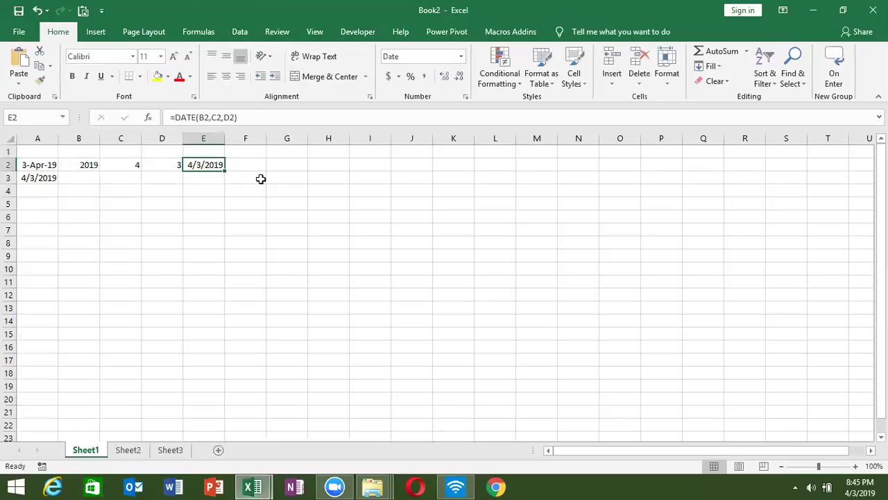
pyautogui.press('Down')
pyautogui.press('Down')
pyautogui.press('Down')
pyautogui.press('Left')
pyautogui.press('Left')
pyautogui.press('Left')
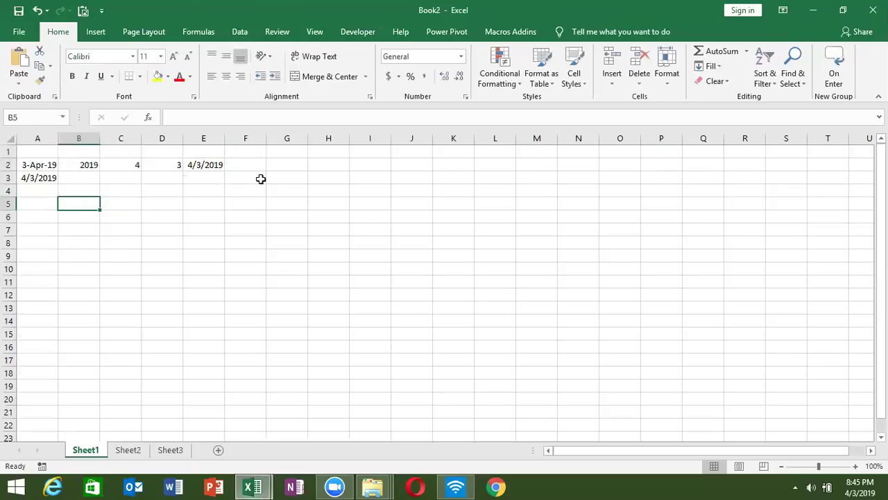
# Enter =TODAY() in B5 and 2 days in C5
pyautogui.write('=tod')
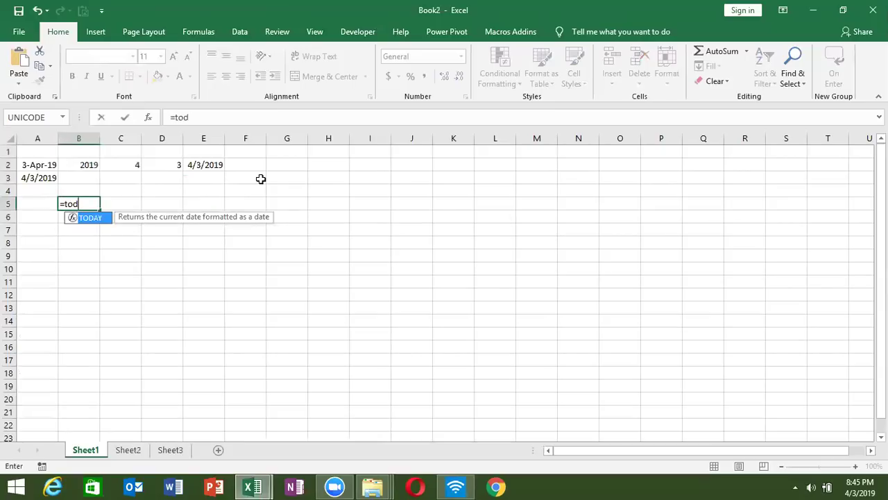
pyautogui.press('Tab')
pyautogui.press('Return')
pyautogui.press('Up')
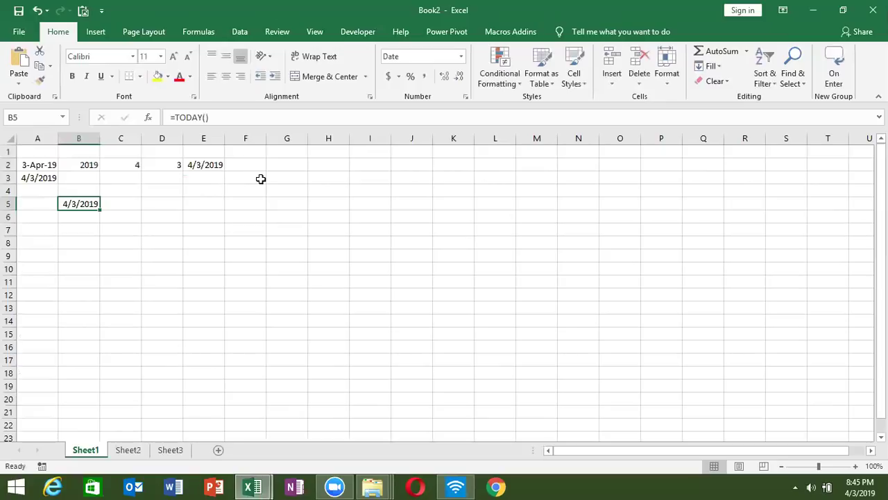
pyautogui.press('Tab')
pyautogui.write('2')
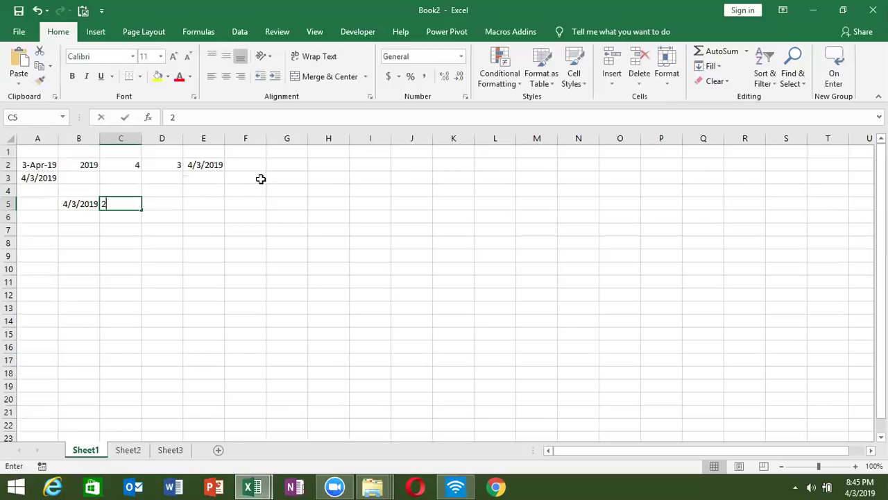
pyautogui.press('Tab')
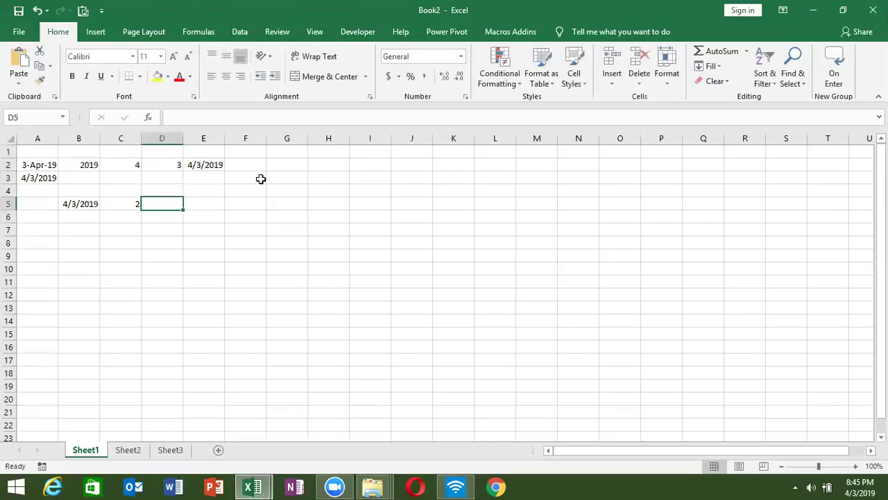
# Add them in D5 with =B5+C5, returning 4/5/2019
pyautogui.write('=')
pyautogui.press('Left')
pyautogui.press('Left')
pyautogui.write('+')
pyautogui.press('Left')
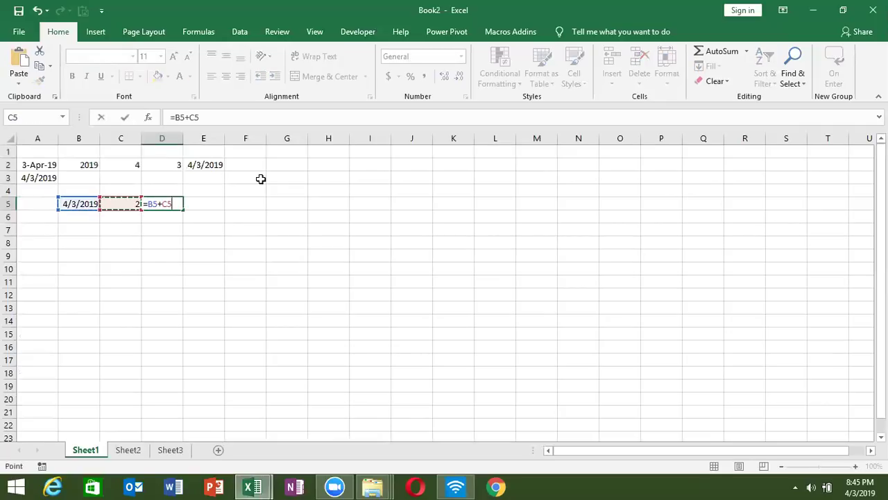
pyautogui.press('Return')
pyautogui.press('Up')
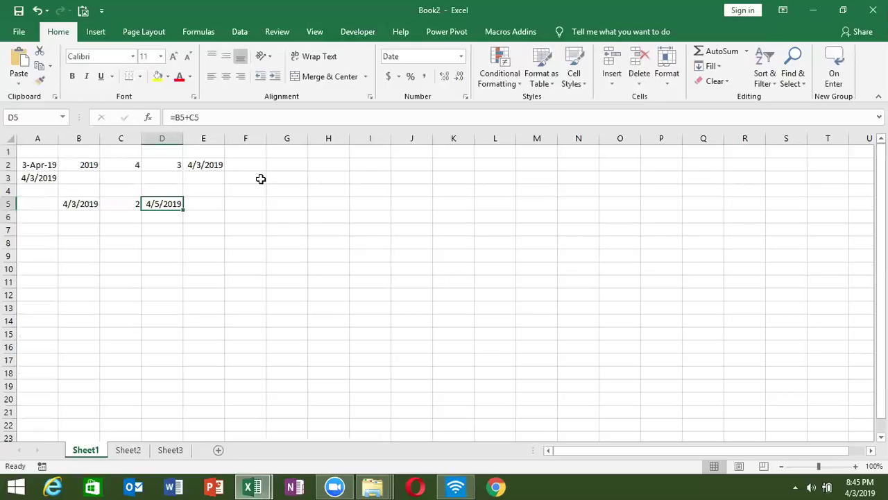
# Insert today's date 4/3/2019 in B6 and 3 months in C6
pyautogui.press('Down')
pyautogui.press('Left')
pyautogui.press('Left')
pyautogui.hotkey('ctrl', ';')
pyautogui.press('Tab')
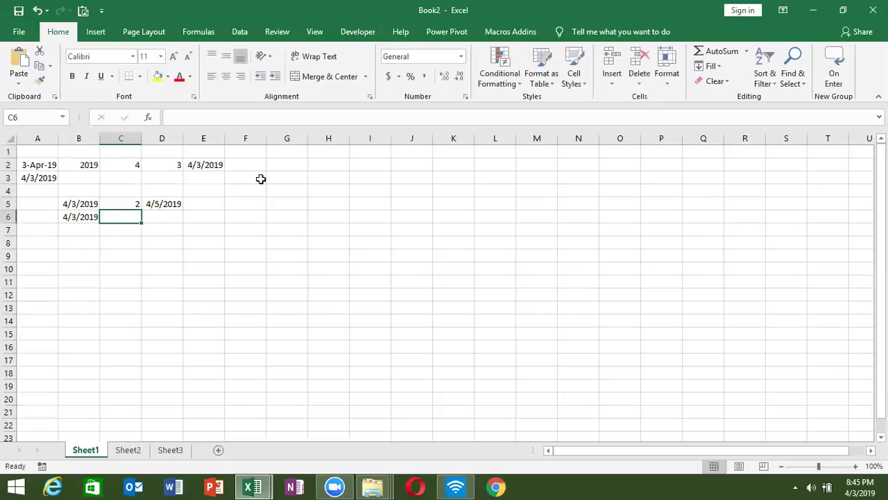
pyautogui.write('3')
pyautogui.press('Tab')
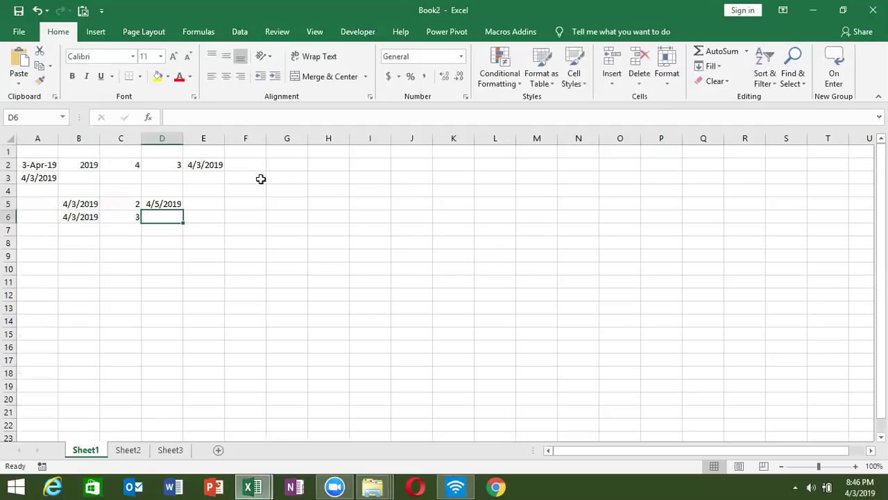
# Enter =EDATE(B6,C6) in D6 and format it as a date, showing 3-Jul-19
pyautogui.write('=ed')
pyautogui.press('Tab')
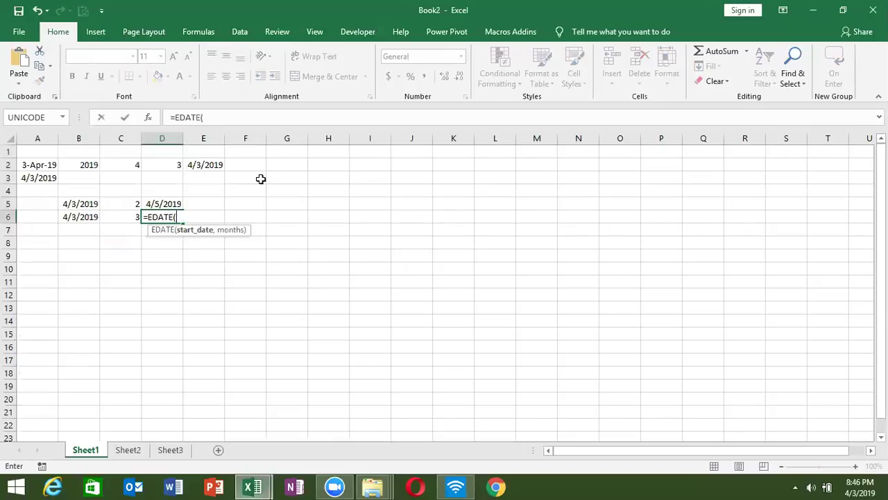
pyautogui.press('Left')
pyautogui.press('Left')
pyautogui.write(',')
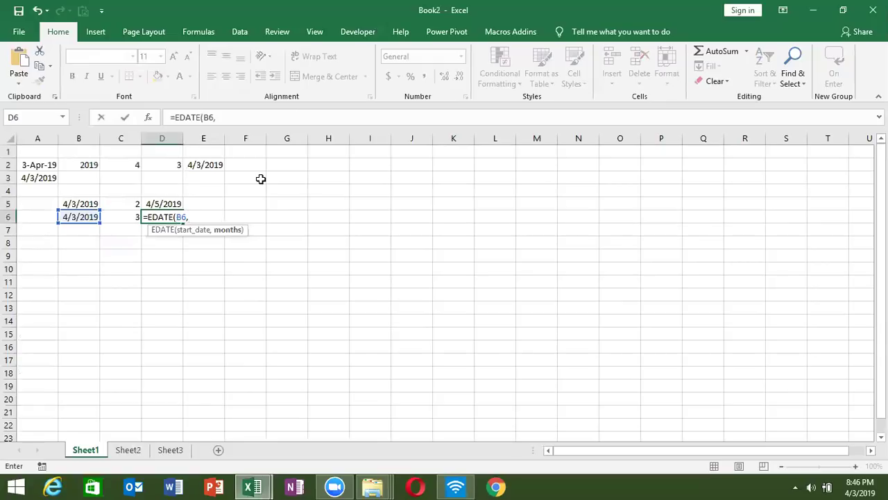
pyautogui.press('Left')
pyautogui.write(')')
pyautogui.press('Return')
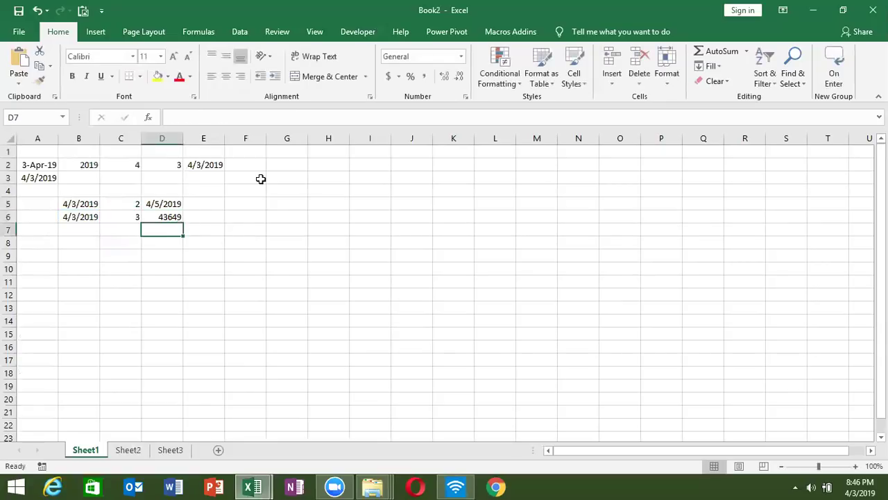
pyautogui.press('Up')
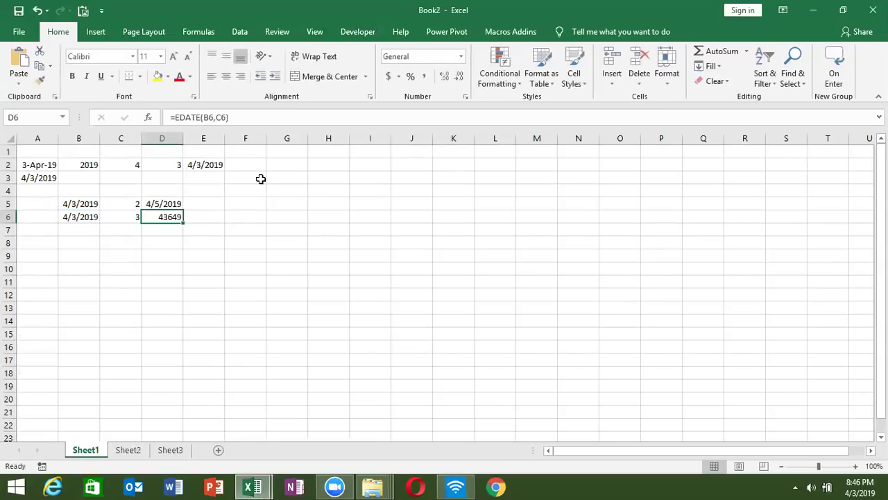
pyautogui.hotkey('ctrl', 'shift', '3')
# Test -3 months in C6, then restore it to 3 and review row 6
pyautogui.press('Left')
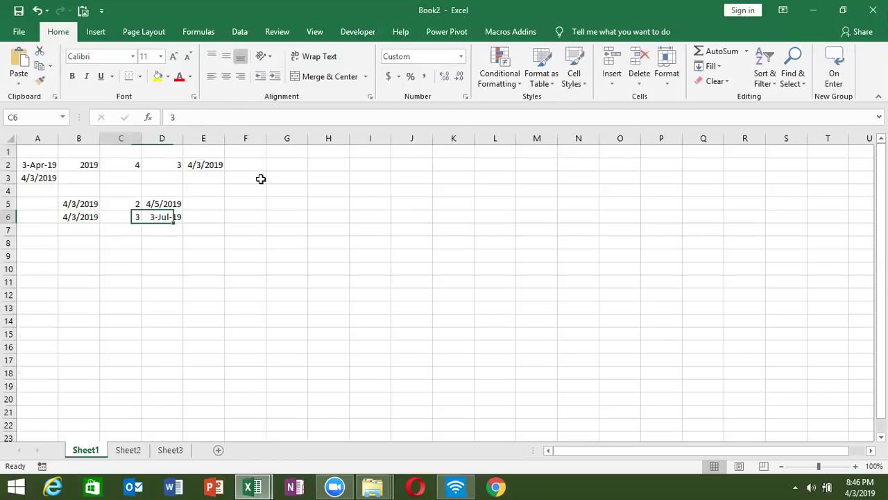
pyautogui.write('-3')
pyautogui.press('Return')
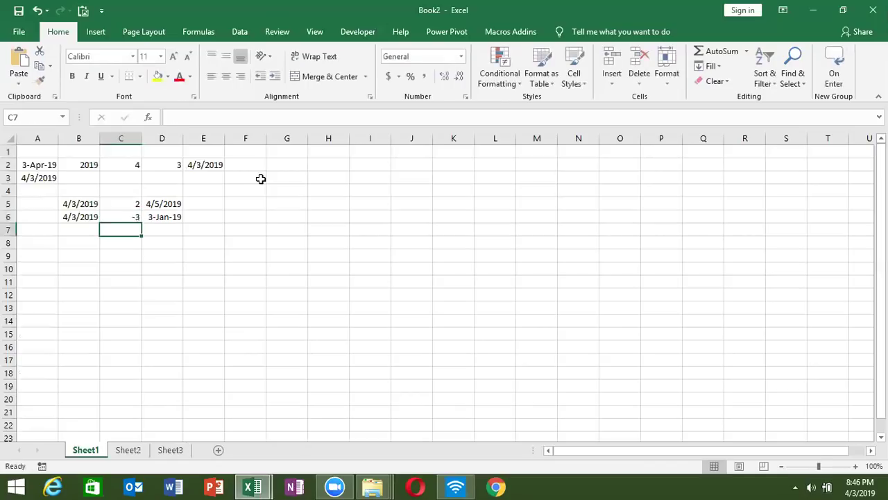
pyautogui.press('Up')
pyautogui.write('3')
pyautogui.press('Return')
pyautogui.press('Up')
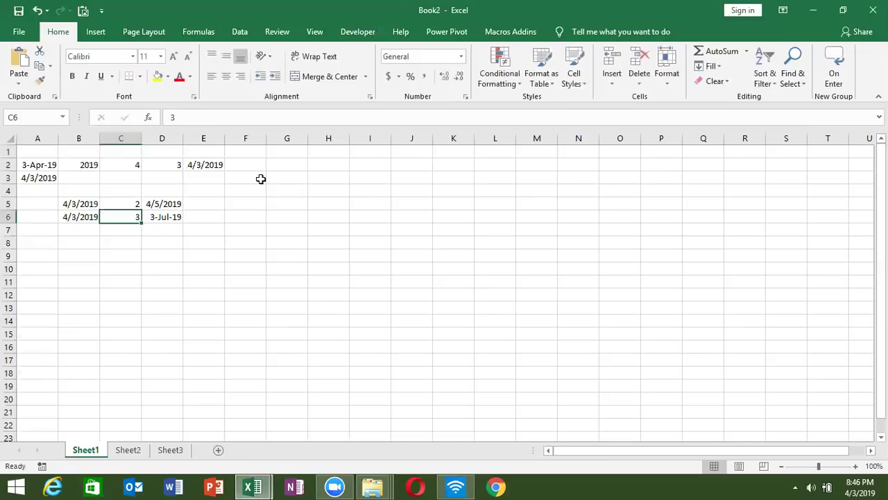
pyautogui.press('Right')
pyautogui.press('Down')
pyautogui.press('Left')
pyautogui.press('Up')
pyautogui.press('Right')
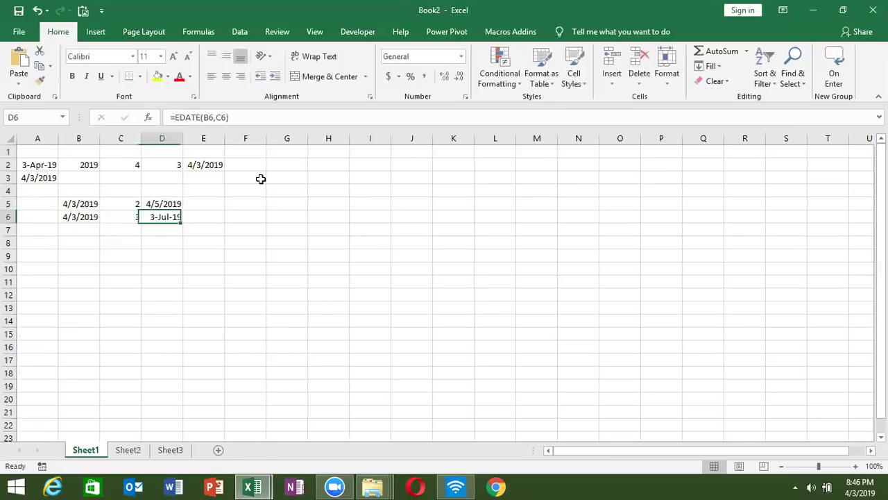
pyautogui.press('Left')
pyautogui.press('Left')
pyautogui.press('Down')
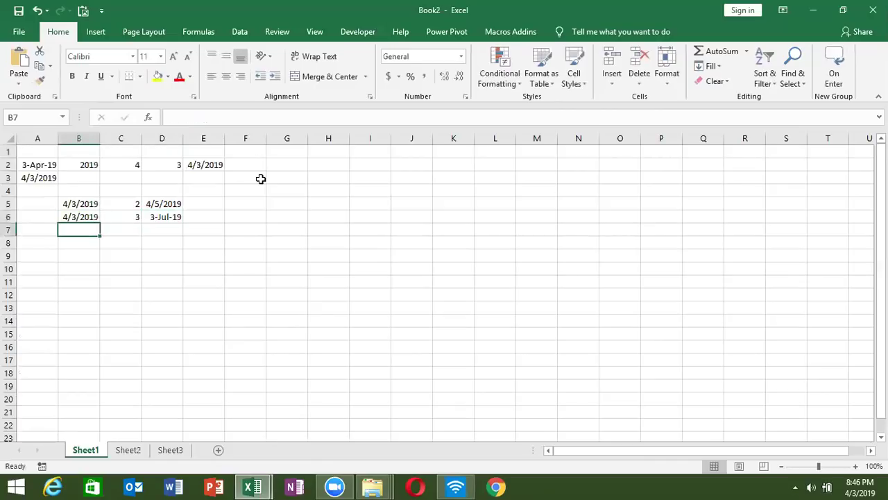
# Insert today's date in B7 and 2 years, 4 months, 26 days in C7:E7
pyautogui.hotkey('ctrl', ';')
pyautogui.press('Right')
pyautogui.write('2')
pyautogui.press('Right')
pyautogui.write('4')
pyautogui.press('Right')
pyautogui.write('26')
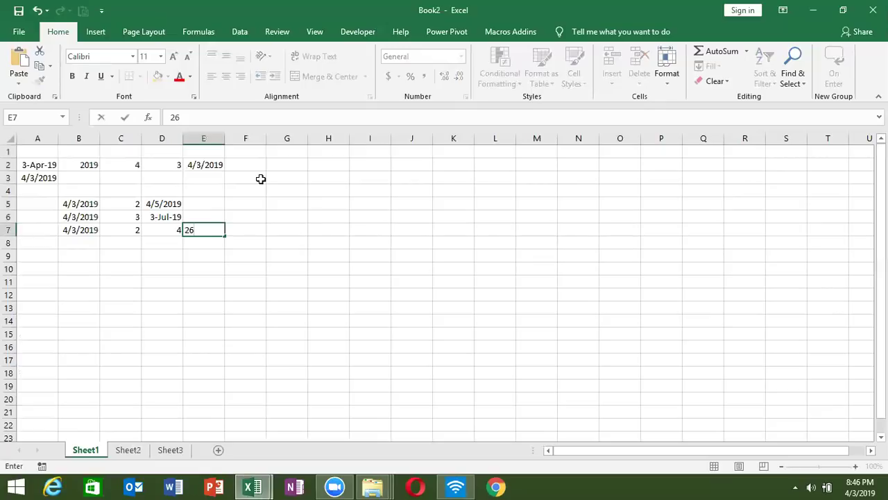
pyautogui.press('Right')
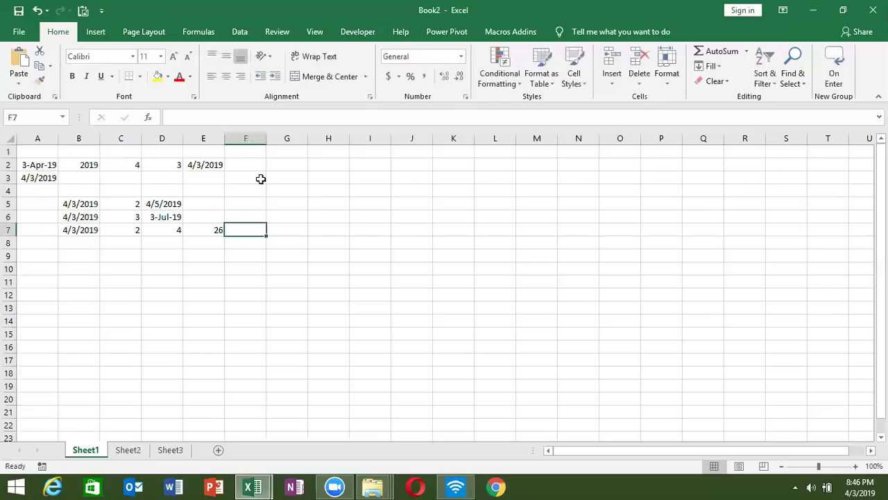
# Enter =DATE(YEAR(B7)+2,MONTH(B7)+4,DAY(B7)+26) in F7, returning 8/29/2021
pyautogui.click(203, 164)
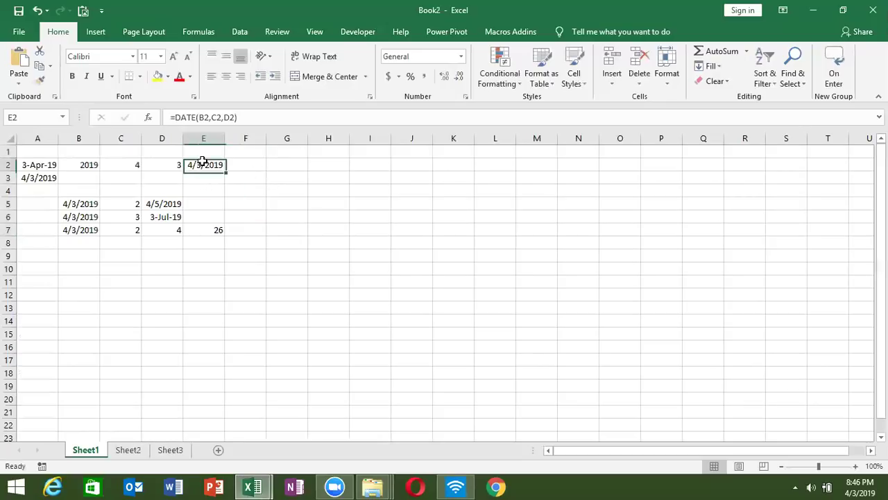
pyautogui.click(254, 231)
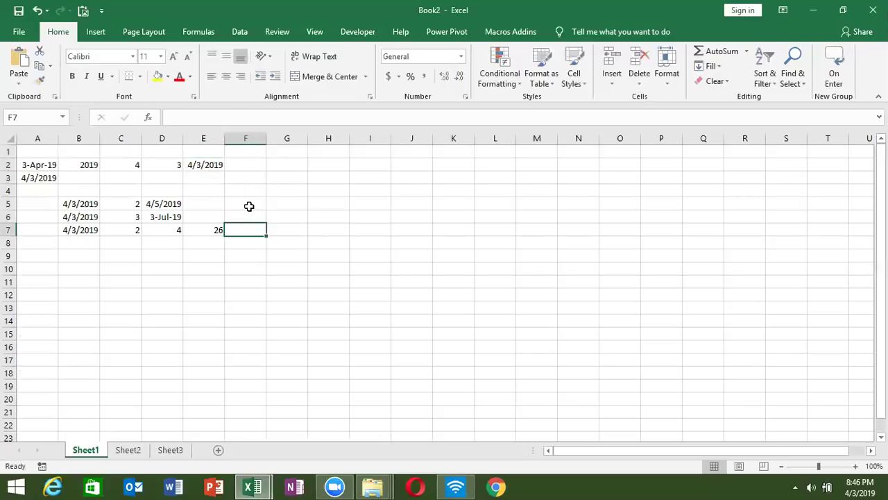
pyautogui.write('=')
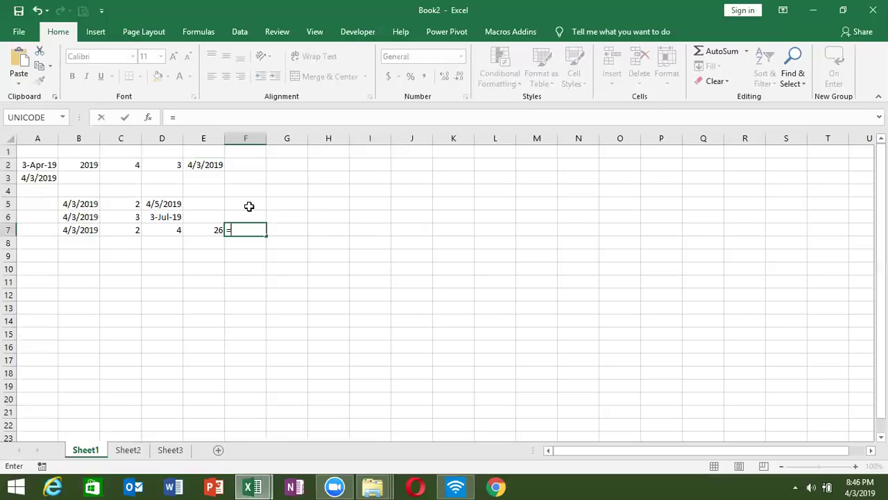
pyautogui.write('date')
pyautogui.press('Tab')
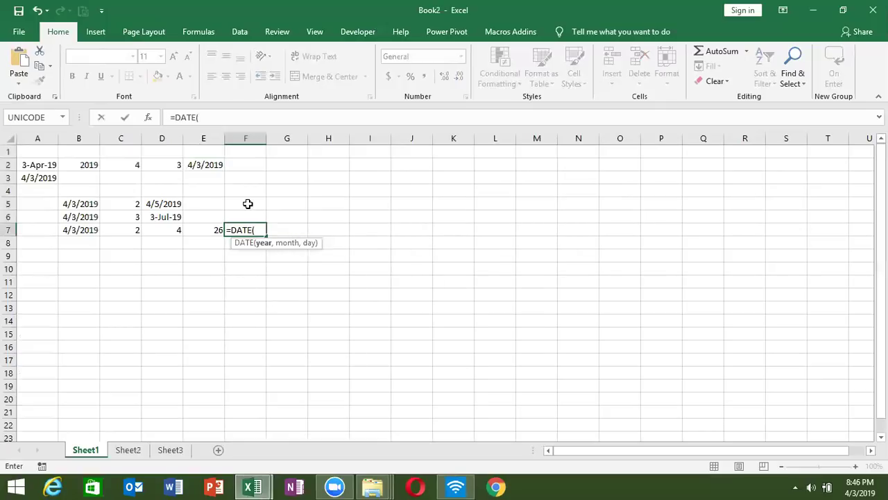
pyautogui.write('year')
pyautogui.press('Tab')
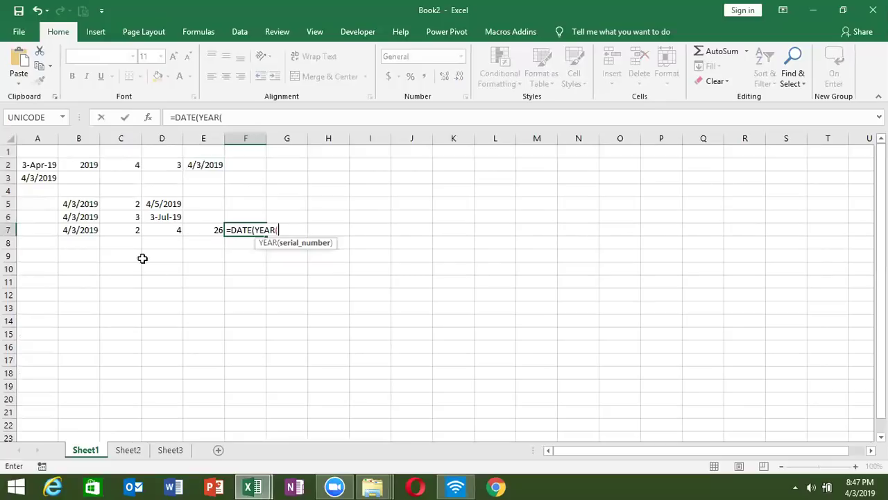
pyautogui.click(76, 229)
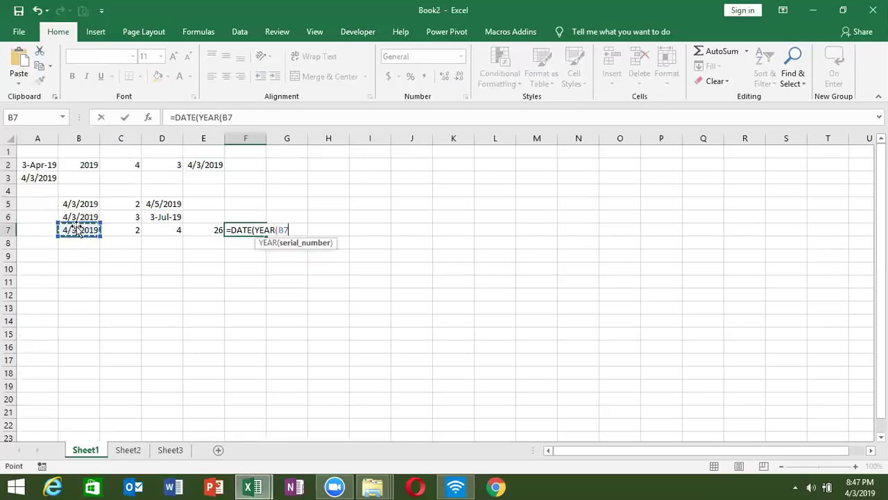
pyautogui.write(')+')
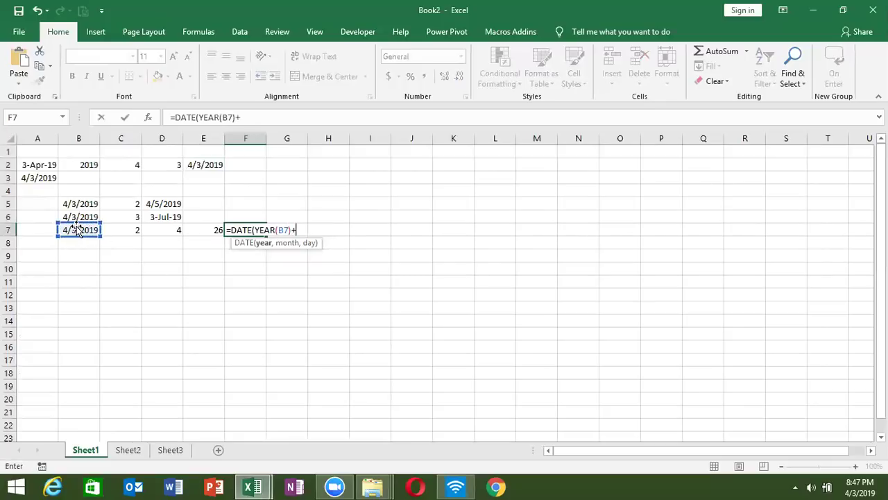
pyautogui.write('2')
pyautogui.write(',')
pyautogui.write('mon')
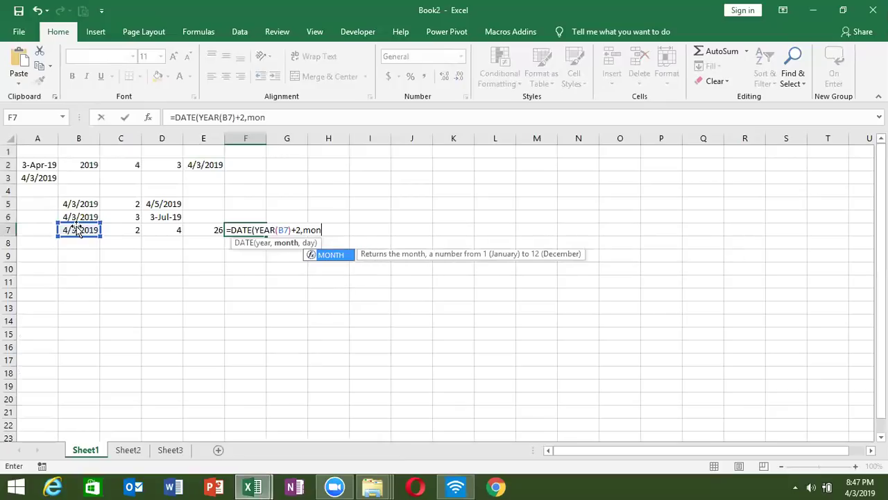
pyautogui.press('Tab')
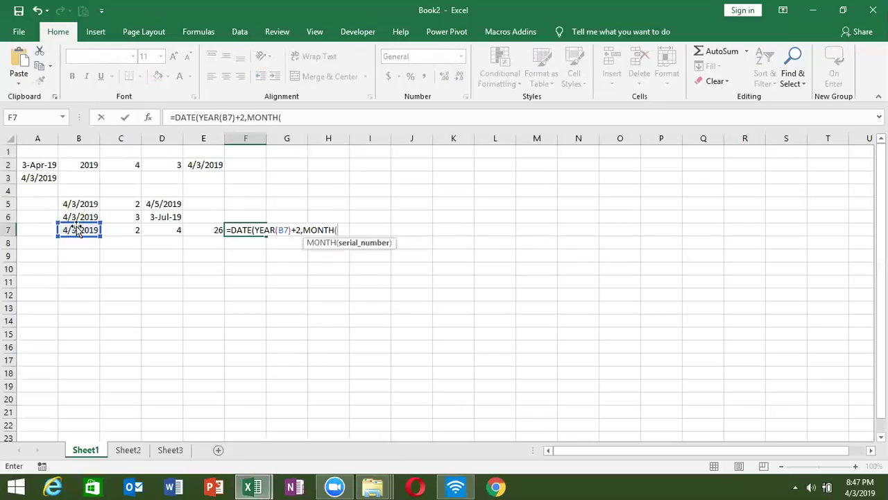
pyautogui.click(77, 230)
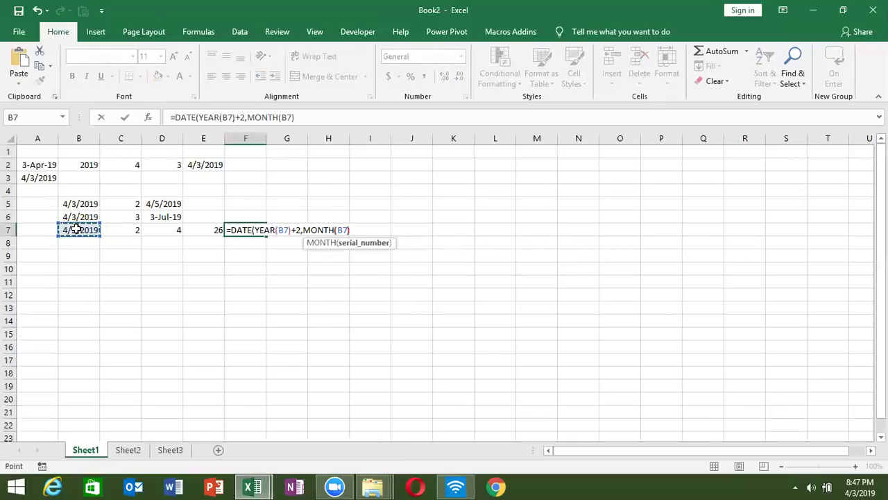
pyautogui.write(')+4')
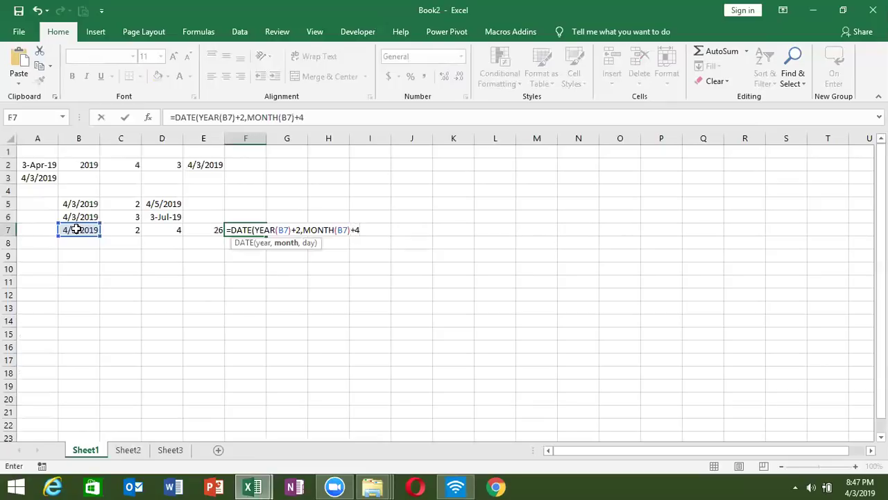
pyautogui.write(',')
pyautogui.write('day')
pyautogui.press('Tab')
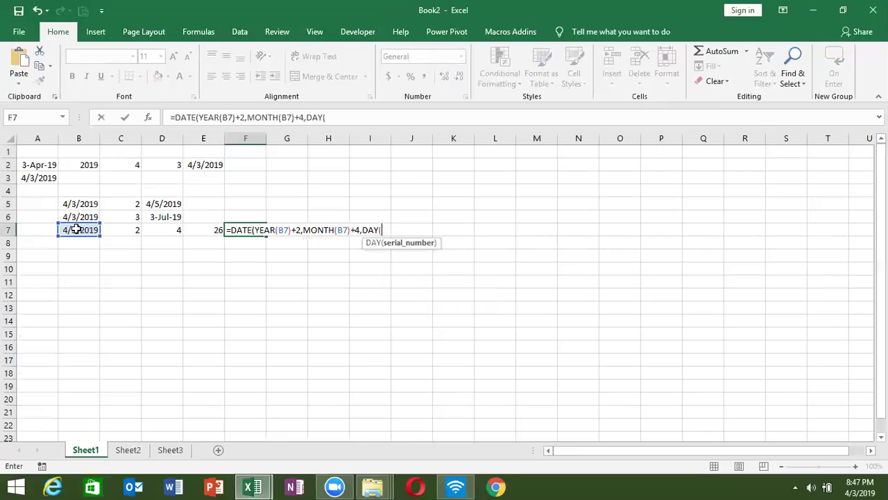
pyautogui.click(82, 229)
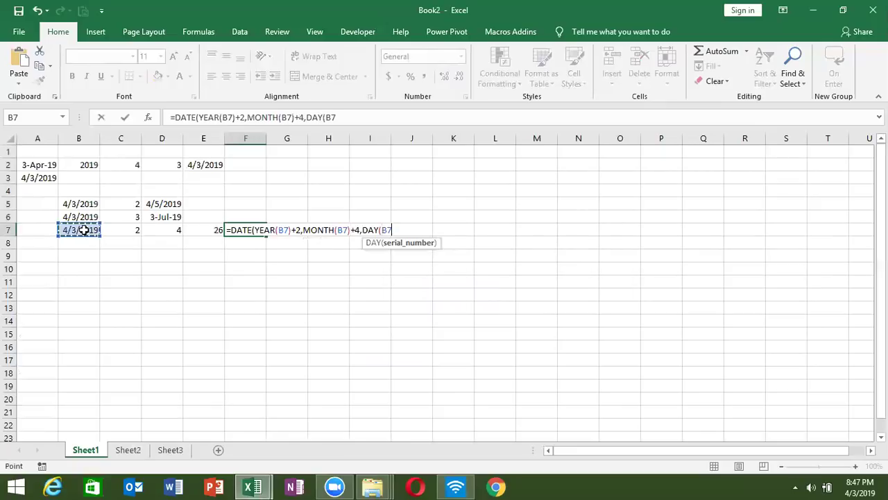
pyautogui.write(')+')
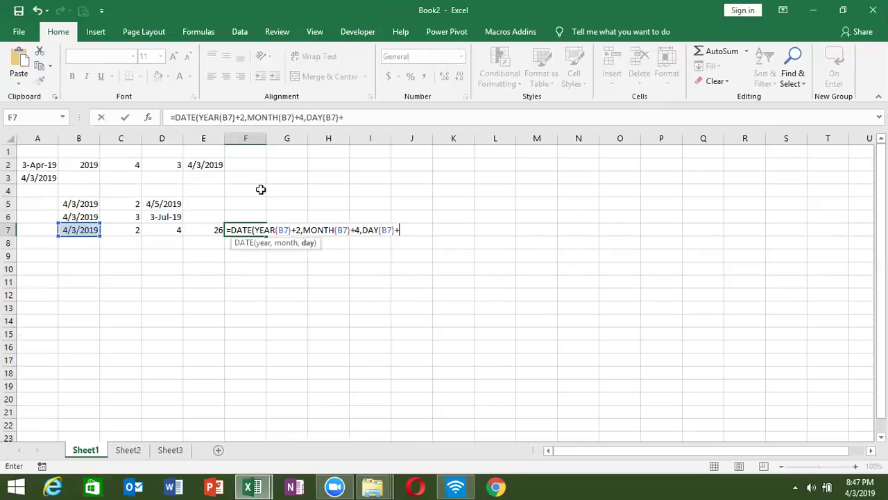
pyautogui.write('26)')
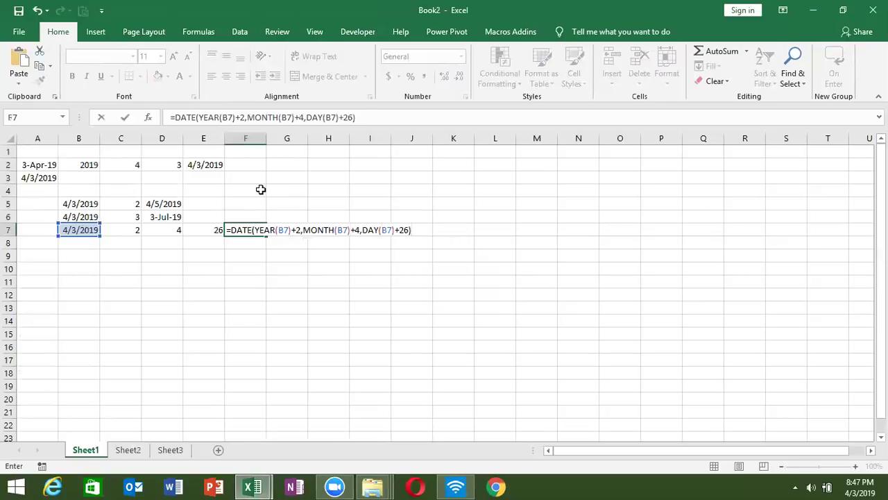
pyautogui.press('Return')
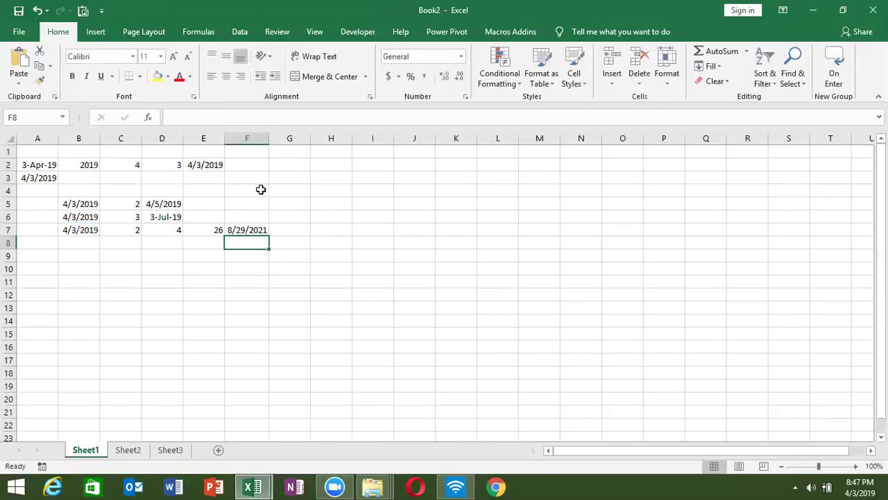
pyautogui.press('Right')
pyautogui.press('Up')
# Return to F7 to review its 8/29/2021 offset formula
pyautogui.press('Left')
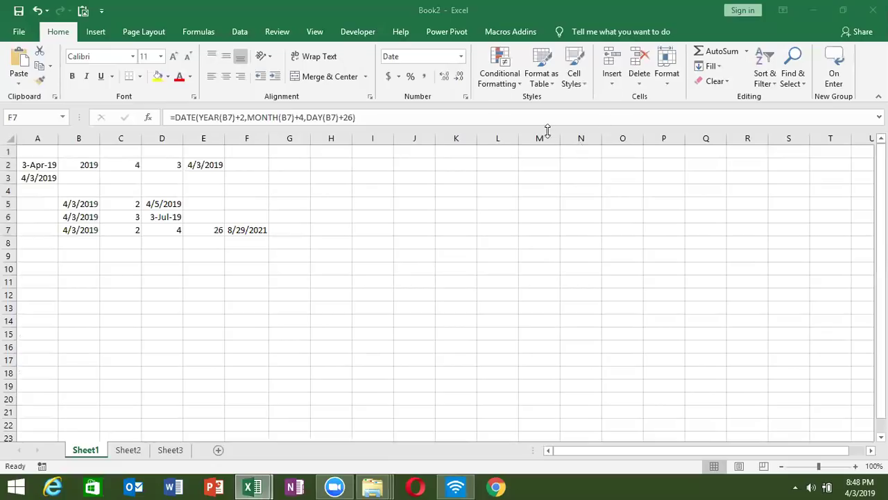
# Enter the start date 1/1 in B10 and today's date (4/3/2019) in C10
pyautogui.click(80, 267)
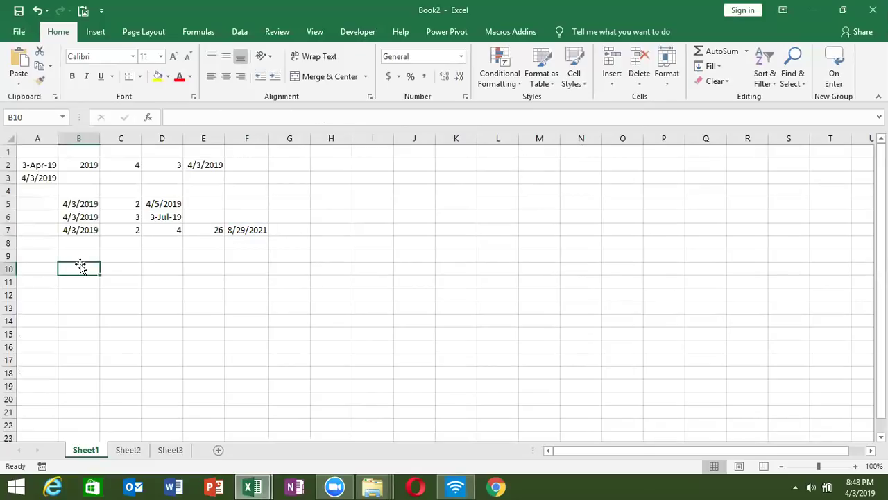
pyautogui.write('1')
pyautogui.write('/1')
pyautogui.press('Tab')
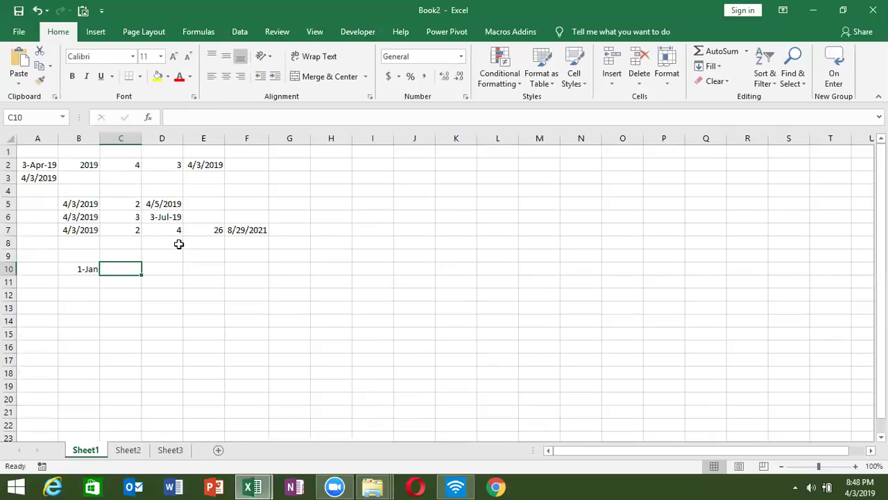
pyautogui.hotkey('ctrl', ';')
pyautogui.press('Tab')
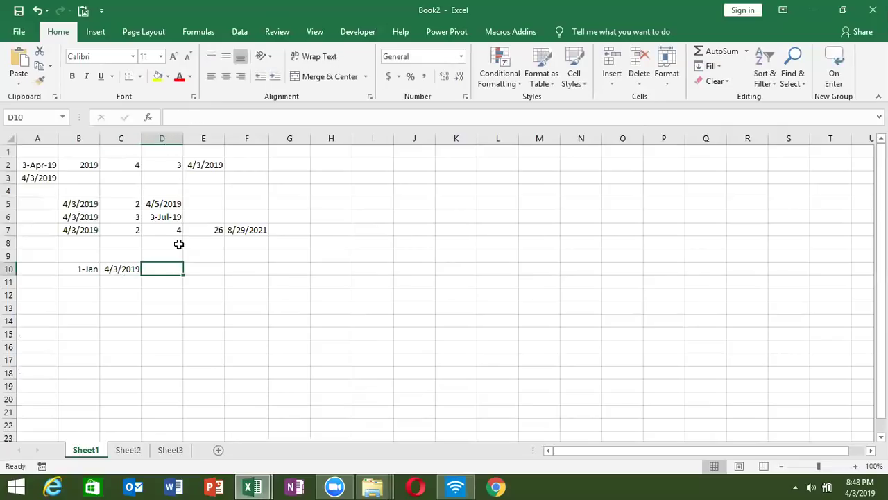
# Compute the day difference =C10-B10 in D10, giving 92
pyautogui.write('=')
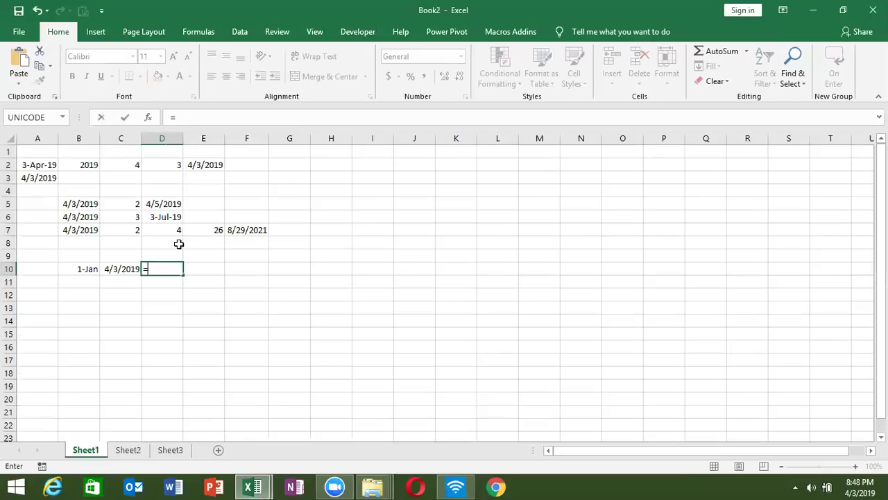
pyautogui.press('Left')
pyautogui.write('-')
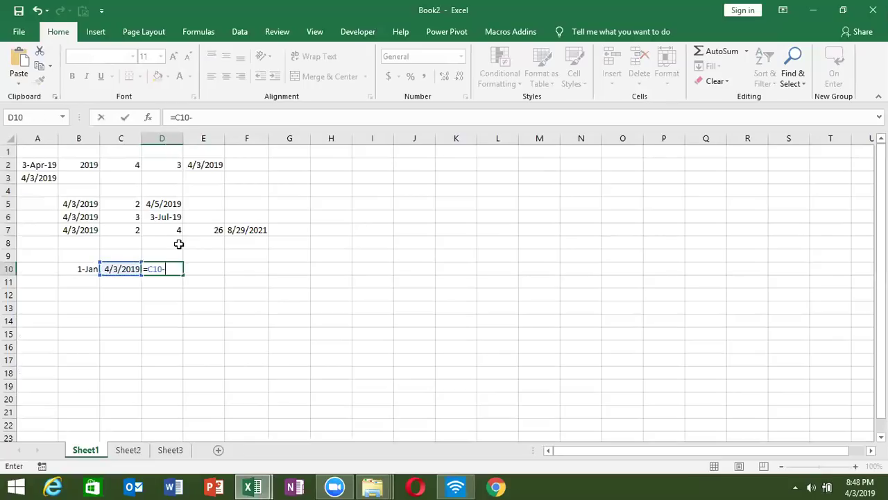
pyautogui.press('Left')
pyautogui.press('Left')
pyautogui.press('Return')
pyautogui.press('Left')
pyautogui.press('Up')
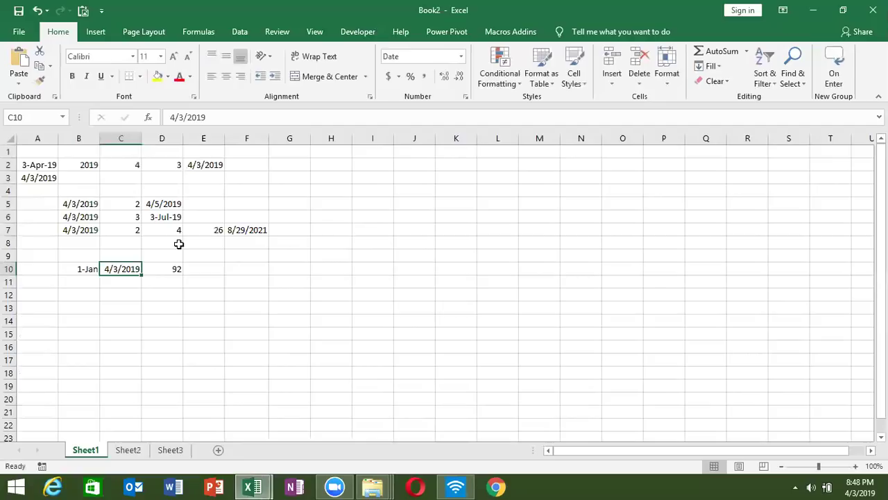
# Enter =DAYS(C10,B10) in E10, also returning 92
pyautogui.press('Right')
pyautogui.press('Right')
pyautogui.write('=')
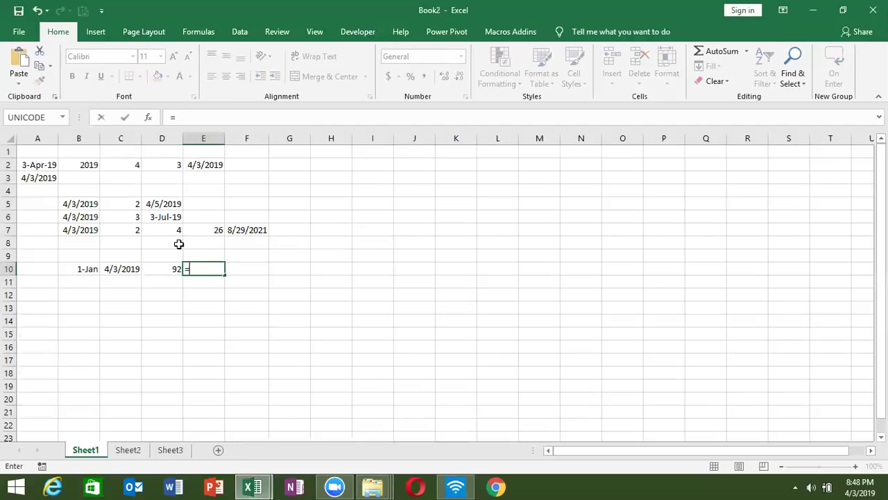
pyautogui.write('cdy')
pyautogui.press('BackSpace')
pyautogui.press('BackSpace')
pyautogui.press('BackSpace')
pyautogui.write('dy')
pyautogui.press('BackSpace')
pyautogui.write('ays')
pyautogui.press('Tab')
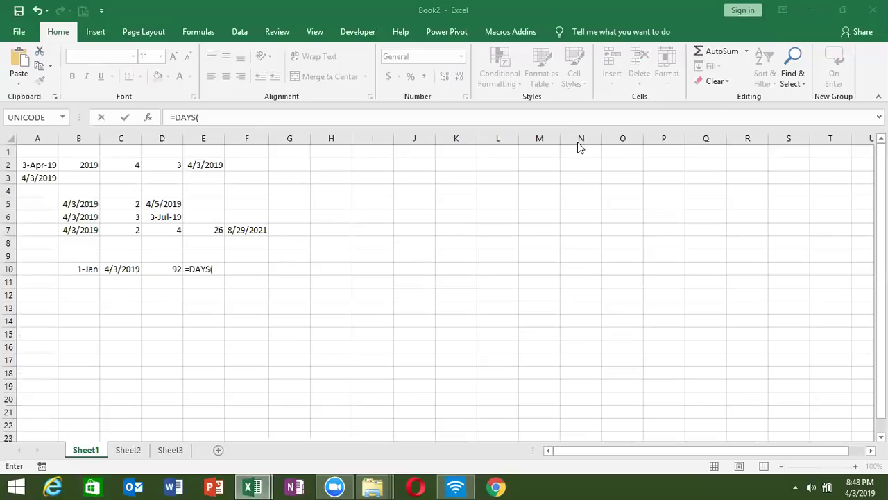
pyautogui.click(247, 268)
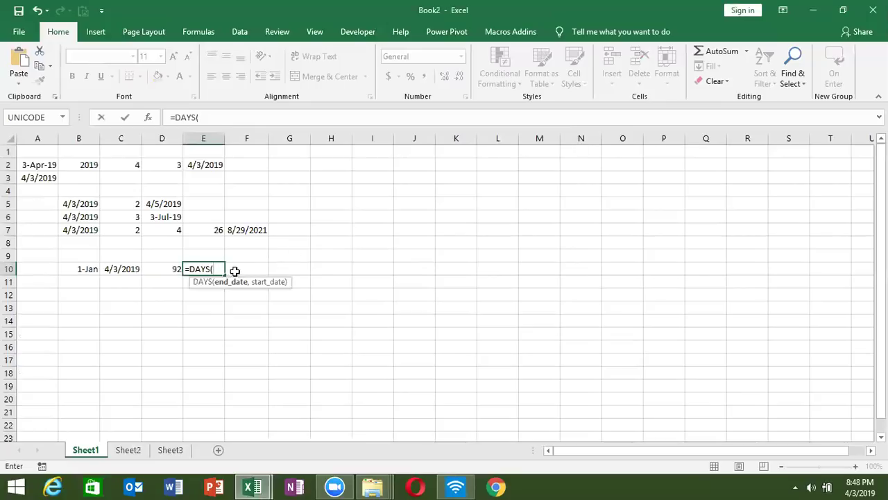
pyautogui.click(120, 274)
pyautogui.write(',')
pyautogui.click(85, 269)
pyautogui.write(')')
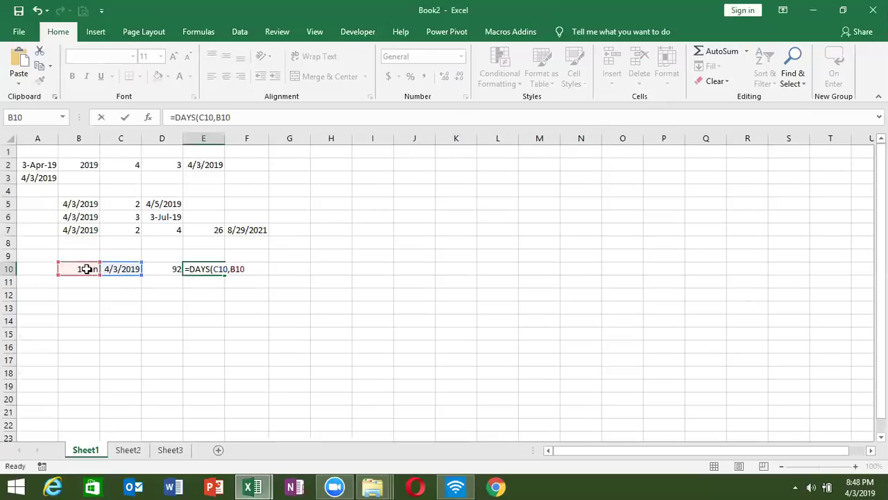
pyautogui.press('Return')
# Fill the B10:C10 dates down into row 11 with Ctrl+D
pyautogui.press('Up')
pyautogui.press('Left')
pyautogui.press('Left')
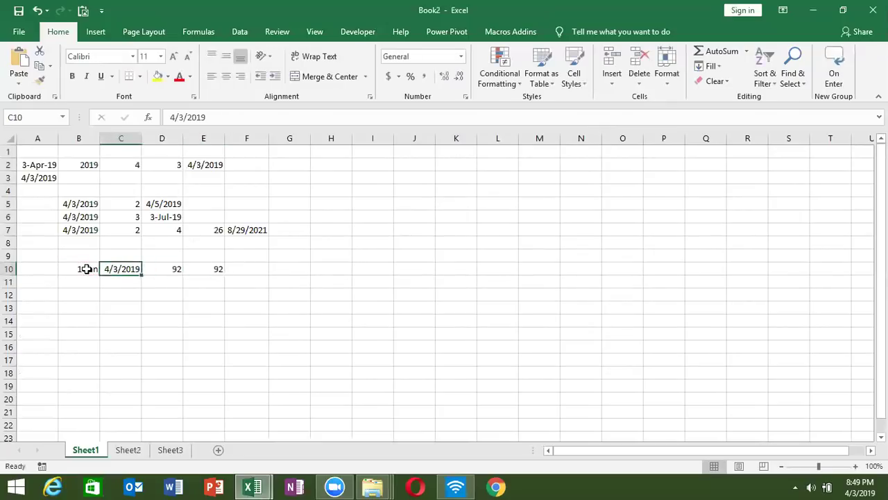
pyautogui.press('Left')
pyautogui.hotkey('shift', 'Right')
pyautogui.hotkey('shift', 'Down')
pyautogui.hotkey('ctrl', 'd')
pyautogui.press('Down')
pyautogui.press('Right')
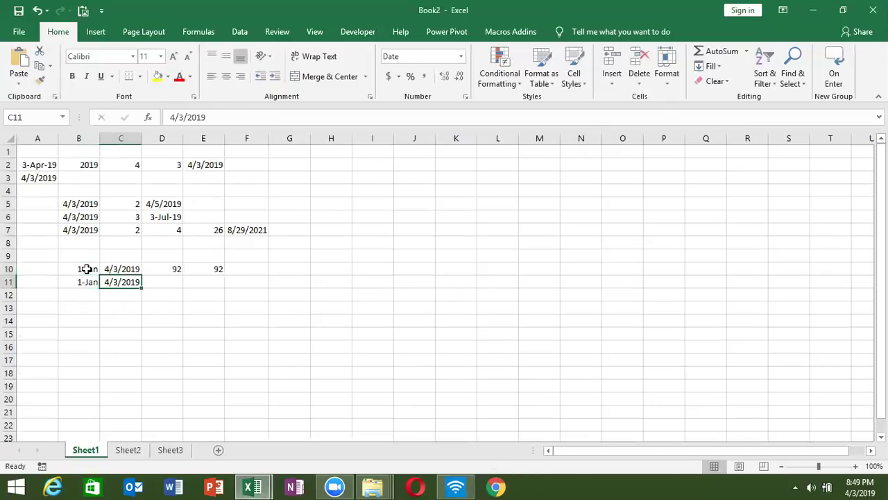
pyautogui.press('Right')
pyautogui.press('Right')
pyautogui.press('Right')
pyautogui.press('Right')
pyautogui.press('Right')
pyautogui.press('Up')
pyautogui.press('Up')
pyautogui.press('Up')
pyautogui.press('Up')
pyautogui.press('Up')
pyautogui.press('Up')
# Enter the holiday dates 1/26, 3/21 and 3/14 in H5:H7
pyautogui.write('1/2')
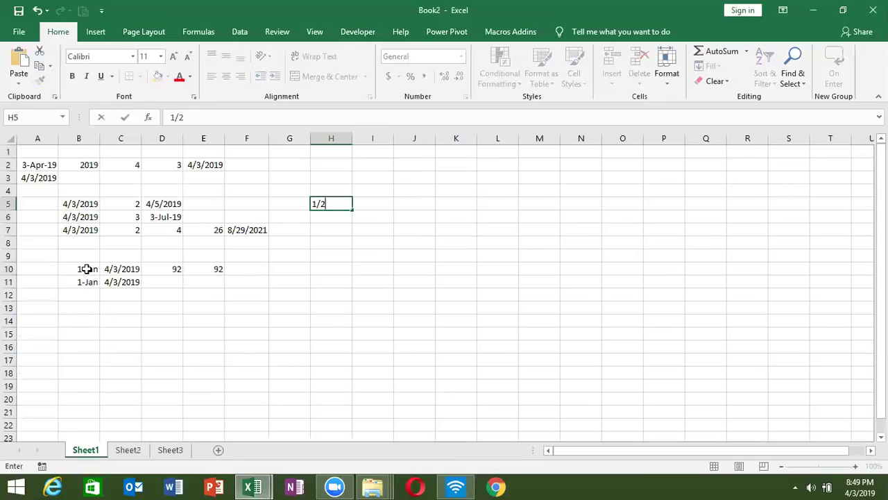
pyautogui.write('6')
pyautogui.press('Return')
pyautogui.write('3/21')
pyautogui.press('Return')
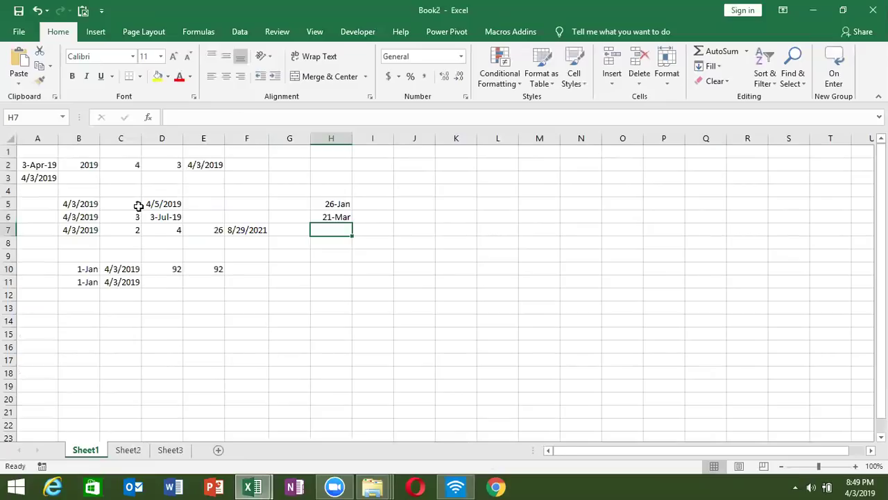
pyautogui.write('3/14')
pyautogui.press('Return')
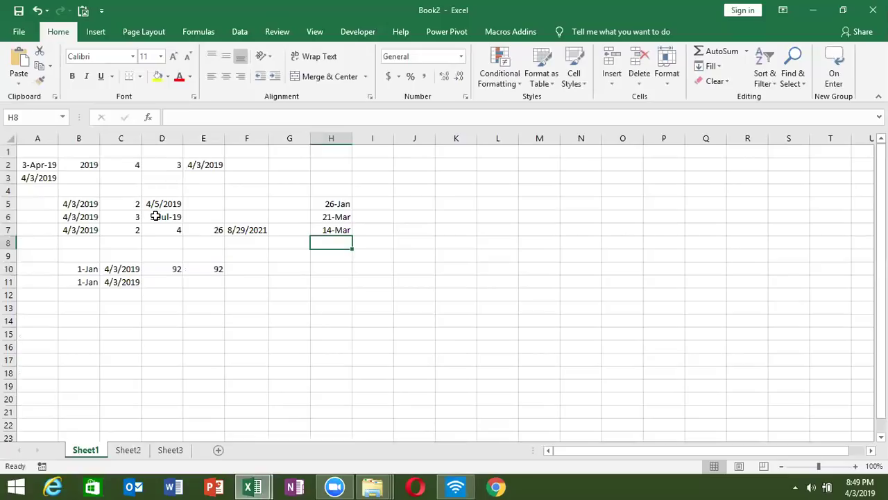
# Enter =NETWORKDAYS(B11,C11,H4:H9) in D11, returning 65 working days
pyautogui.click(172, 282)
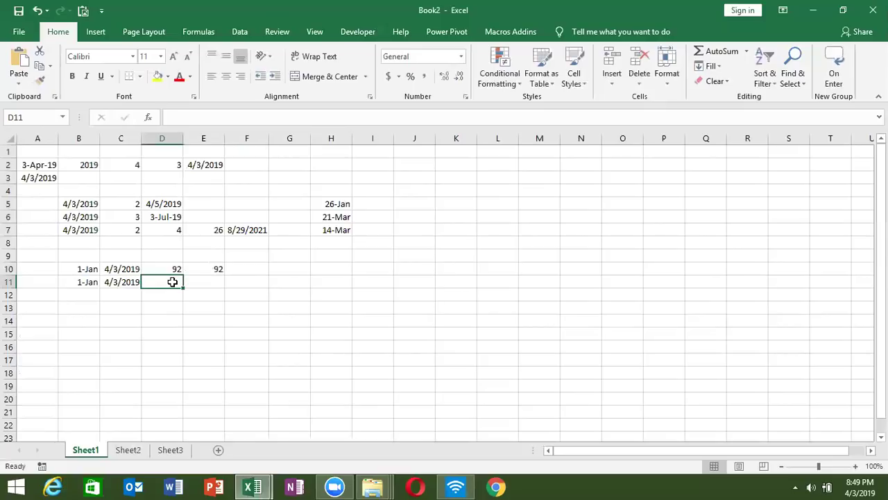
pyautogui.write('=')
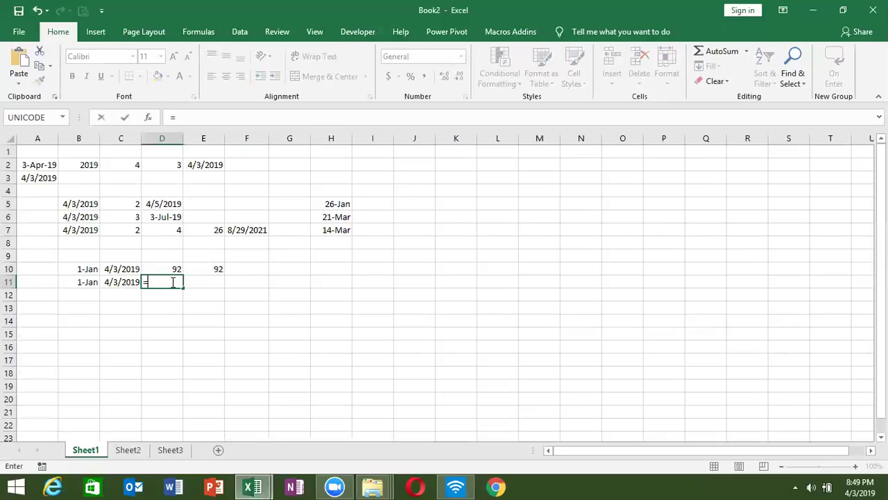
pyautogui.write('net')
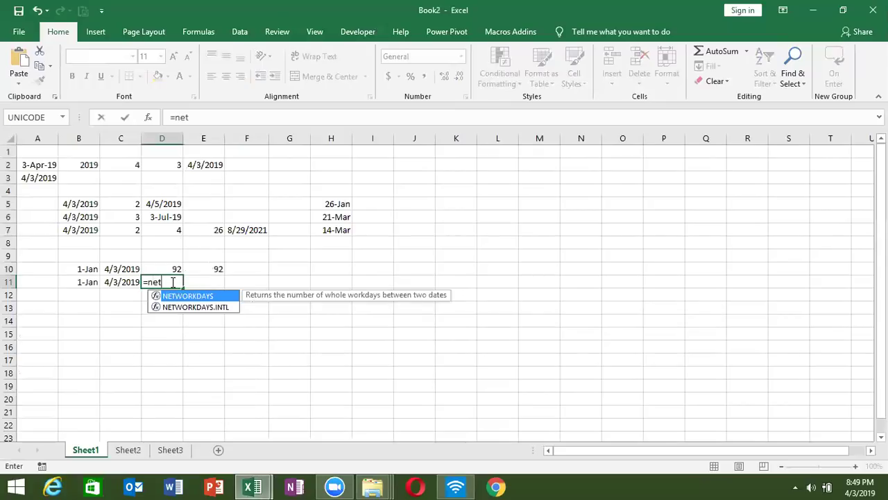
pyautogui.press('Tab')
pyautogui.press('Left')
pyautogui.press('Left')
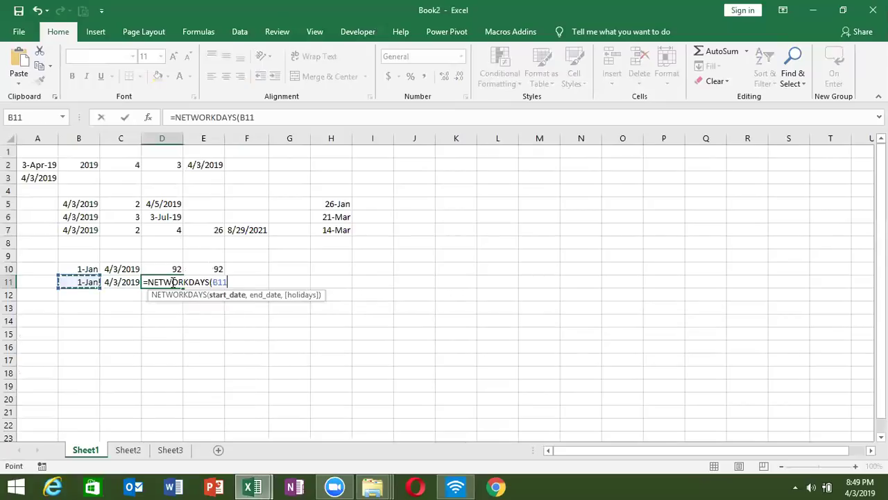
pyautogui.write(',')
pyautogui.press('Left')
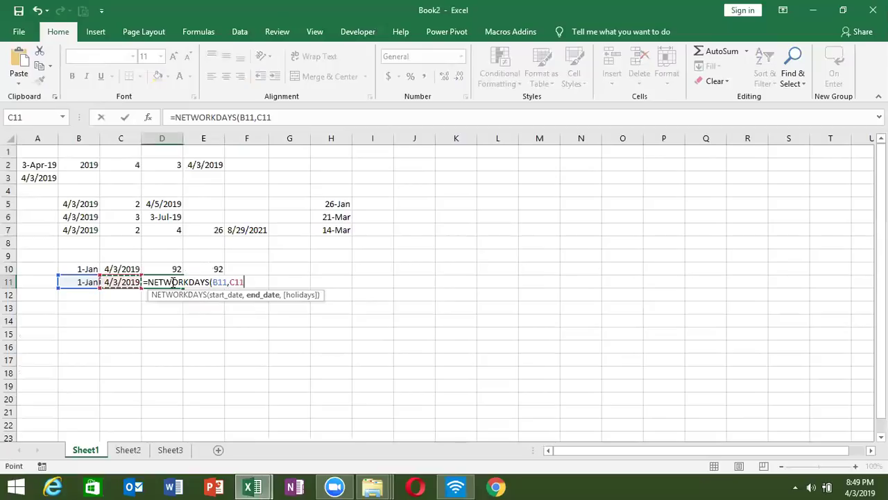
pyautogui.write(',')
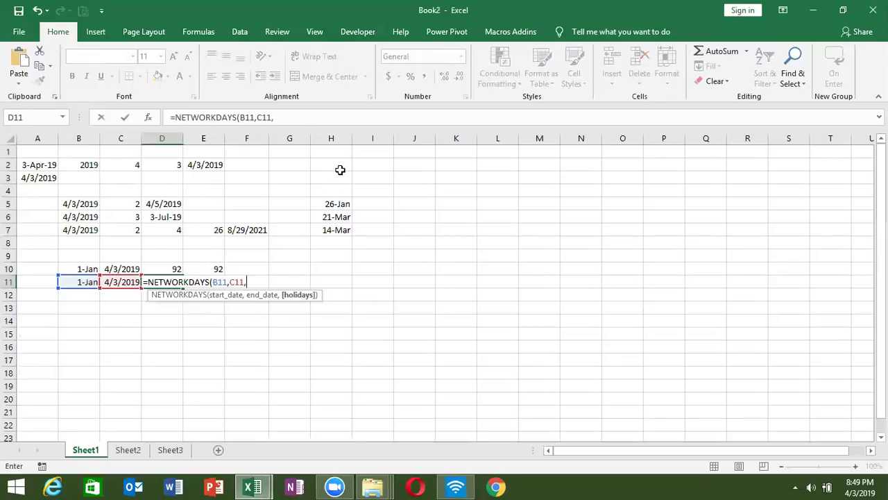
pyautogui.moveTo(330, 185); pyautogui.dragTo(346, 252)
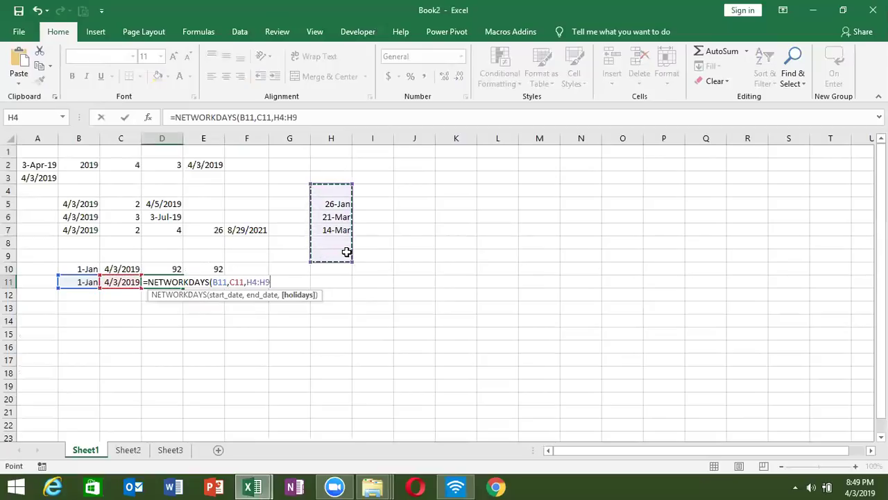
pyautogui.press('Return')
# Compare the D11 NETWORKDAYS result with the D10 subtraction, then move to row 12
pyautogui.press('Up')
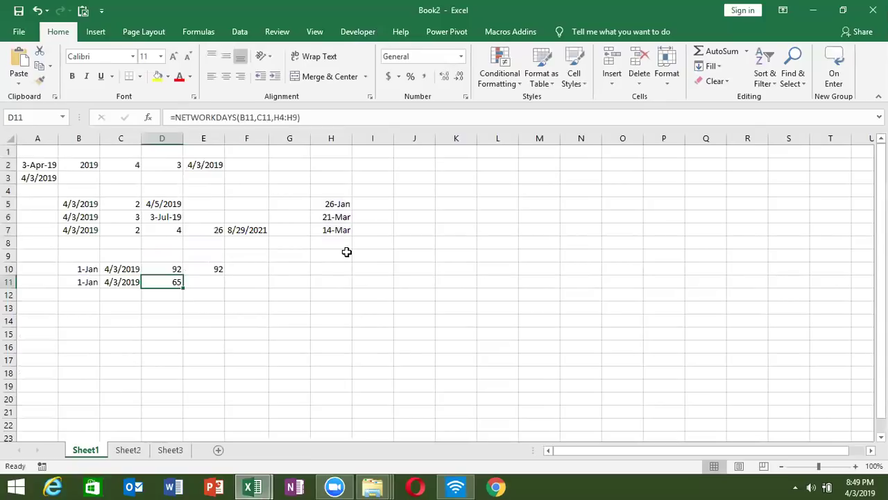
pyautogui.press('Up')
pyautogui.press('Down')
pyautogui.press('Down')
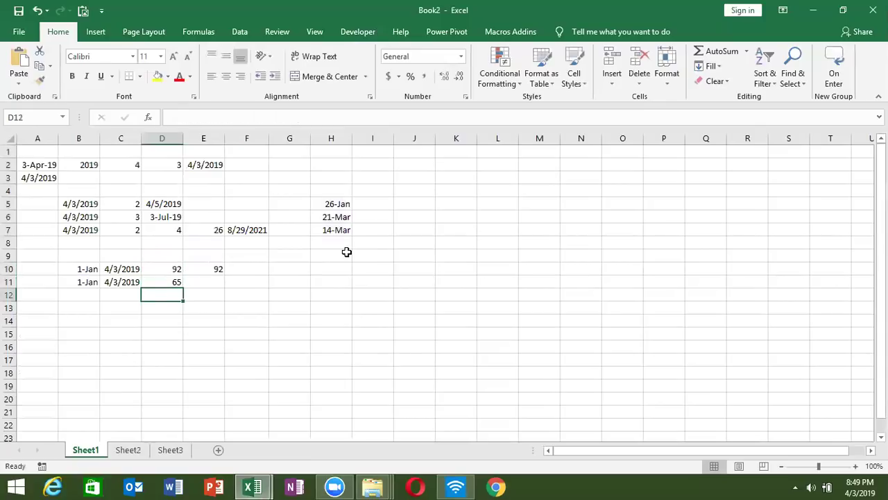
pyautogui.press('Left')
pyautogui.press('Left')
pyautogui.press('Up')
pyautogui.press('Down')
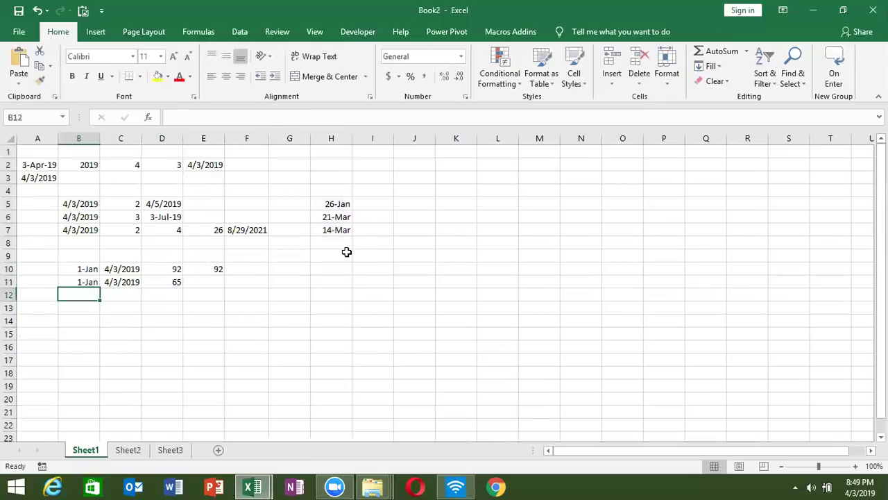
# Fill the 1-Jan and 4/3/2019 dates down into B12:C12 with Ctrl+D
pyautogui.hotkey('shift', 'Right')
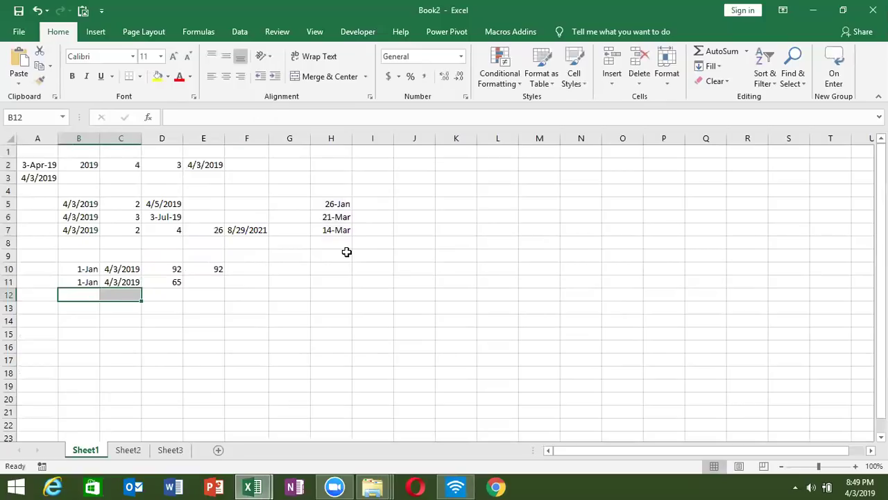
pyautogui.hotkey('ctrl', 'd')
pyautogui.hotkey('shift', 'Left')
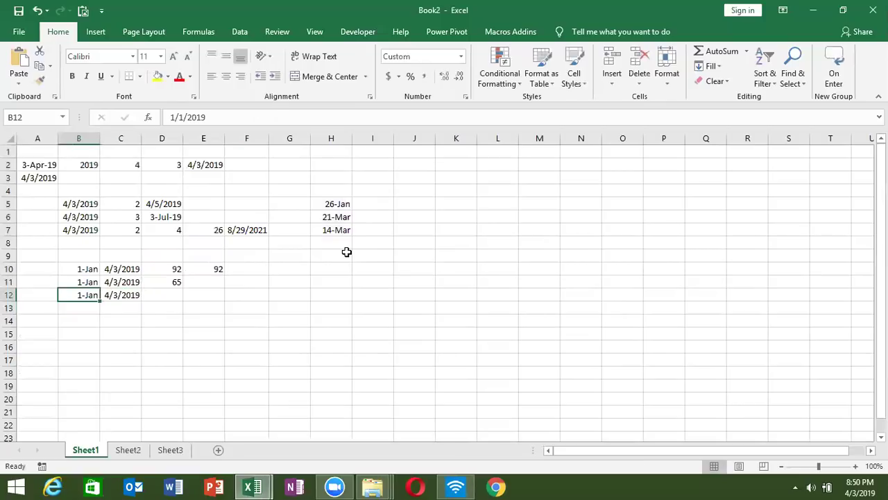
pyautogui.press('Right')
pyautogui.press('Right')
pyautogui.press('Left')
pyautogui.press('Right')
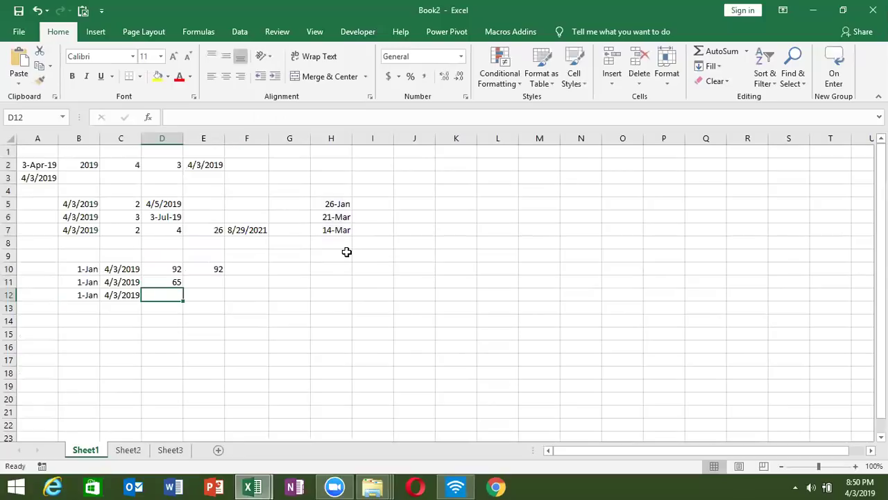
# Start =NETWORKDAYS.INTL in D12 with B12 and C12 as start and end dates
pyautogui.write('=')
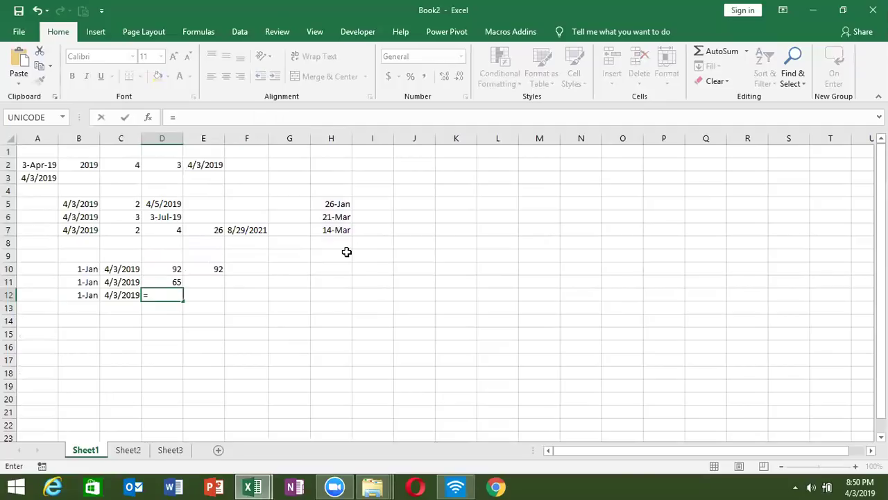
pyautogui.write('net')
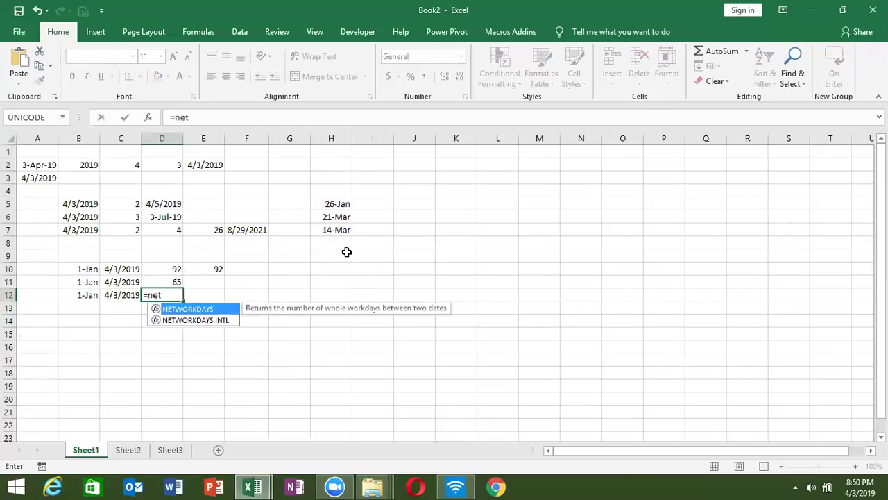
pyautogui.press('Down')
pyautogui.press('Tab')
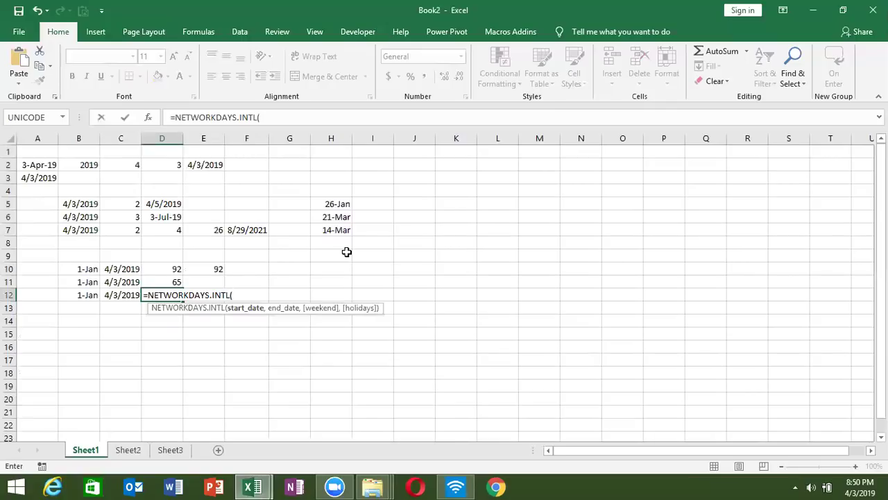
pyautogui.press('Left')
pyautogui.press('Left')
pyautogui.write(',')
pyautogui.press('Left')
pyautogui.write(',')
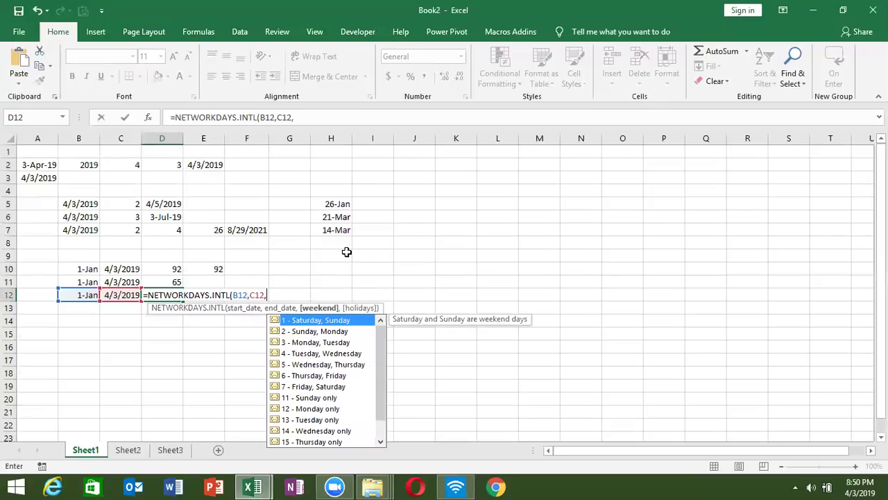
# Use weekend code 11 (Sunday only) and holidays H4:H9, returning 77 workdays
pyautogui.press('Down')
pyautogui.press('Down')
pyautogui.press('Down')
pyautogui.press('Down')
pyautogui.press('Down')
pyautogui.press('Down')
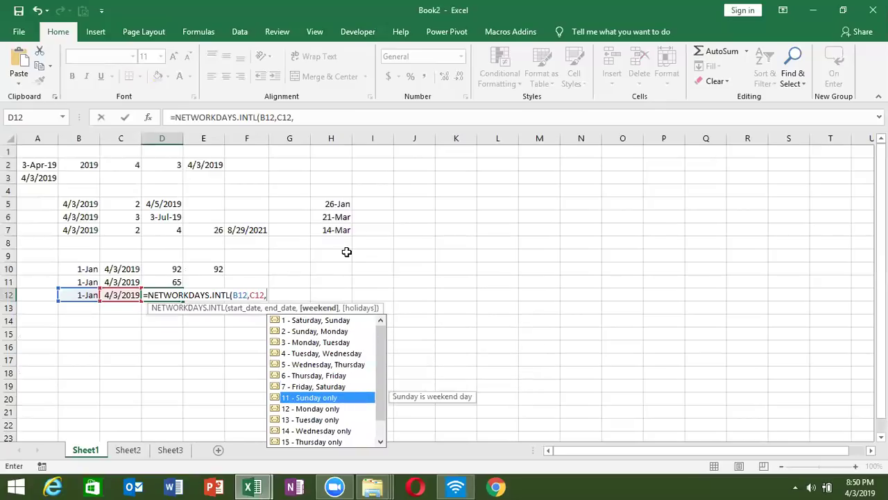
pyautogui.press('Tab')
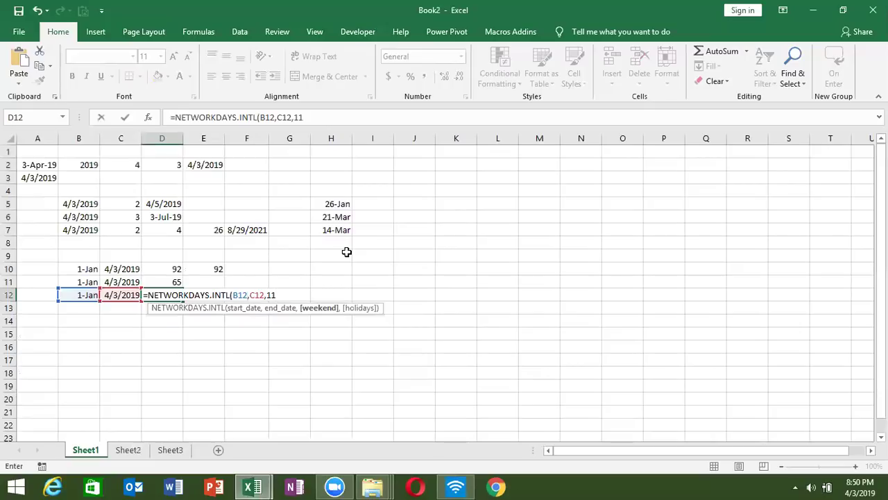
pyautogui.write(',')
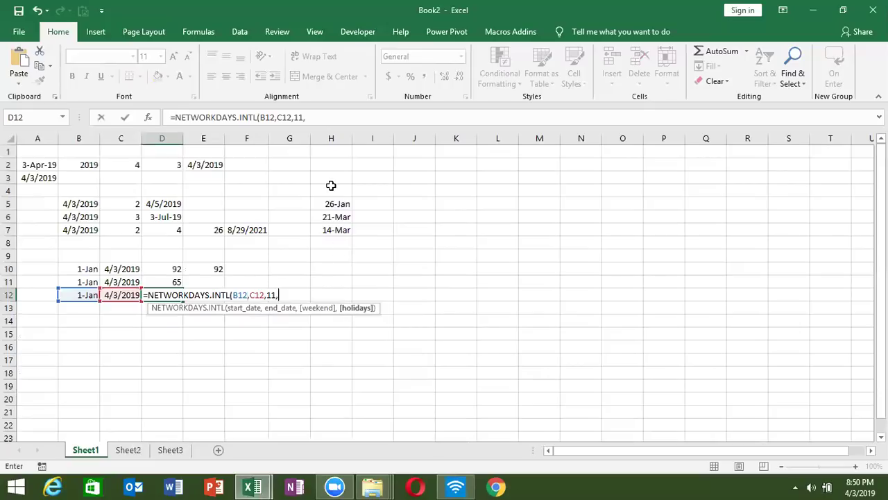
pyautogui.moveTo(331, 185); pyautogui.dragTo(340, 258)
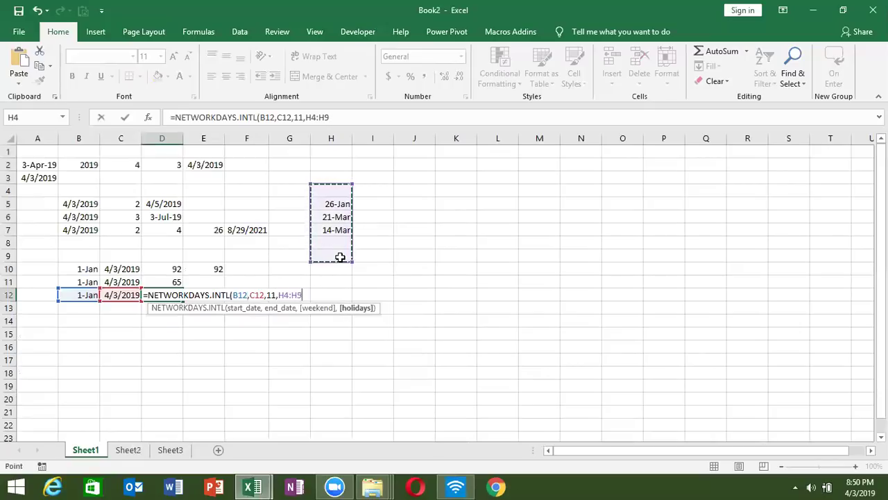
pyautogui.press('Return')
pyautogui.press('Up')
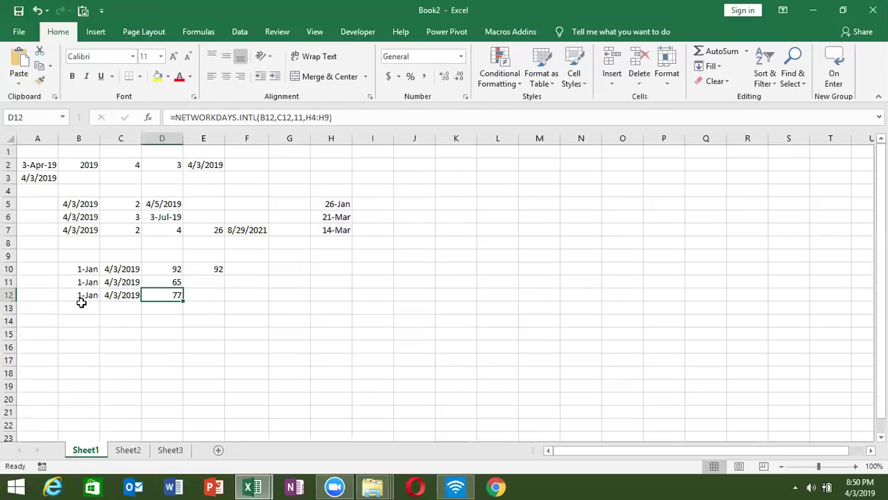
pyautogui.click(82, 303)
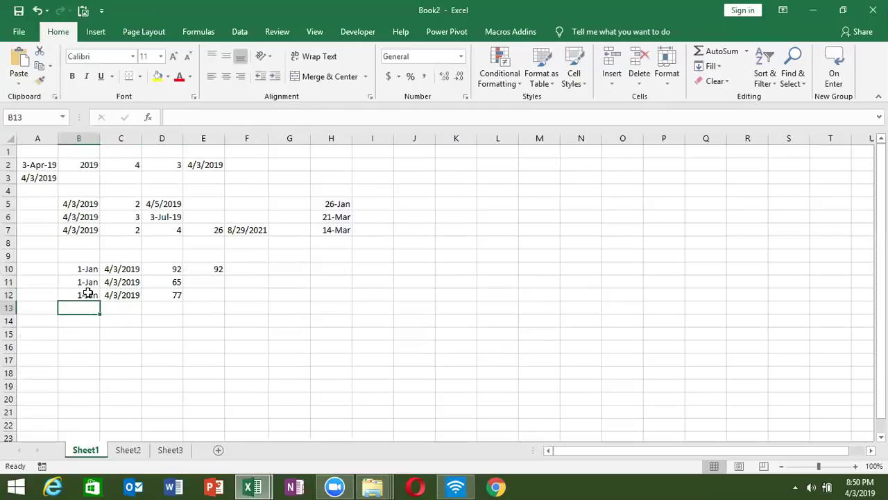
# Compare the D10, D11 and D12 formulas, then edit D12's NETWORKDAYS.INTL formula with F2
pyautogui.click(87, 292)
pyautogui.click(117, 290)
pyautogui.click(159, 291)
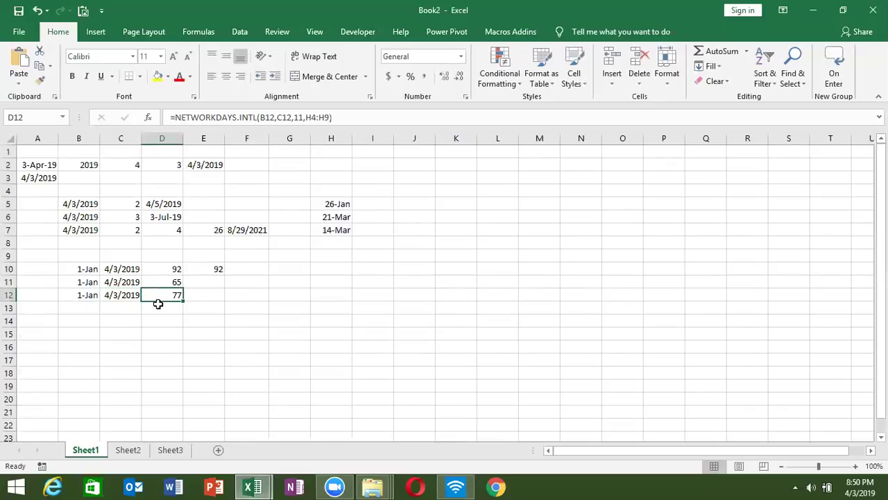
pyautogui.press('Up')
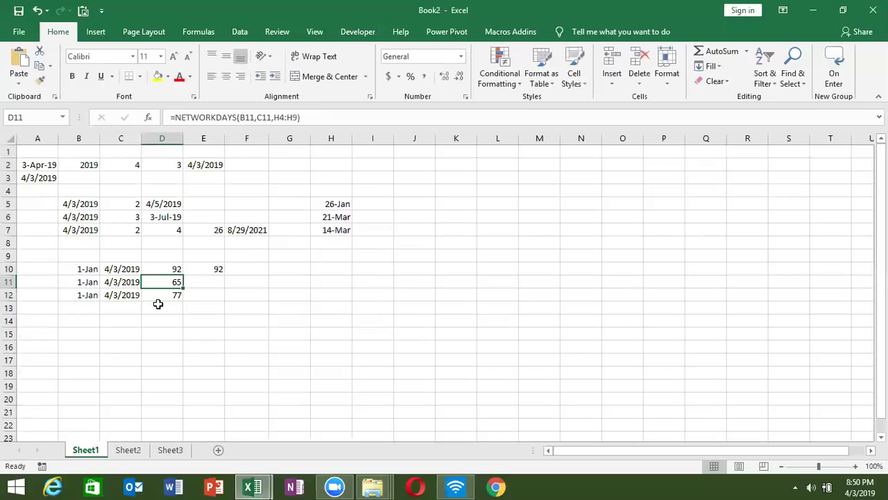
pyautogui.press('Up')
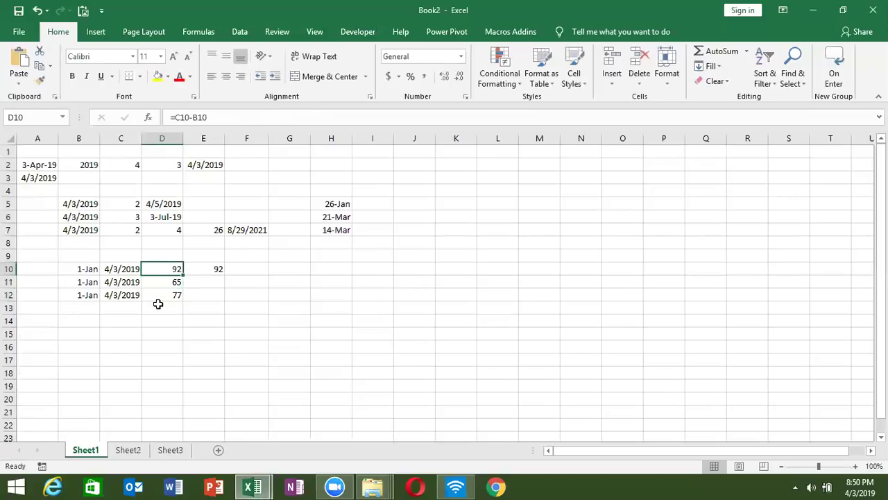
pyautogui.press('Down')
pyautogui.press('Down')
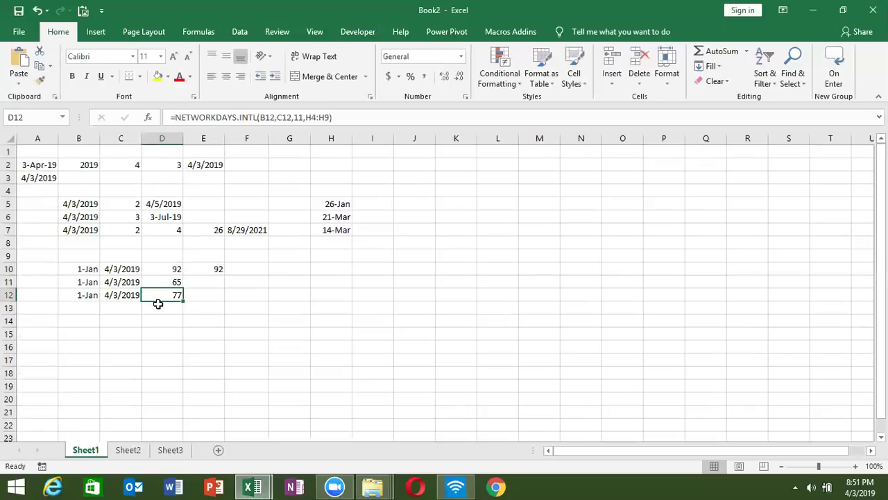
pyautogui.press('Down')
pyautogui.press('Down')
pyautogui.press('Left')
pyautogui.press('Left')
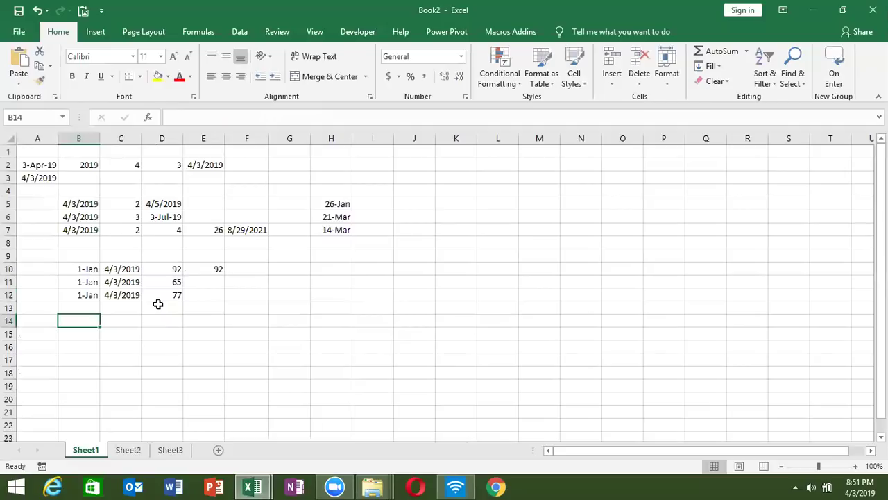
pyautogui.press('Up')
pyautogui.press('Up')
pyautogui.press('Right')
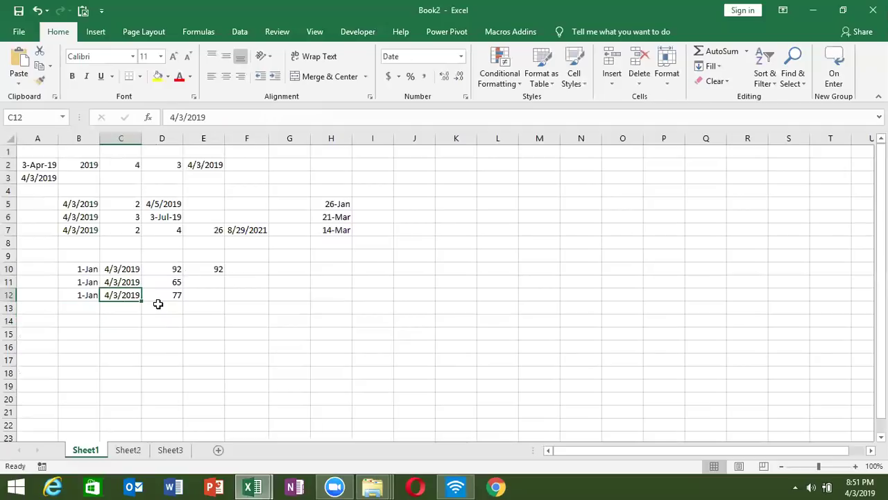
pyautogui.press('Right')
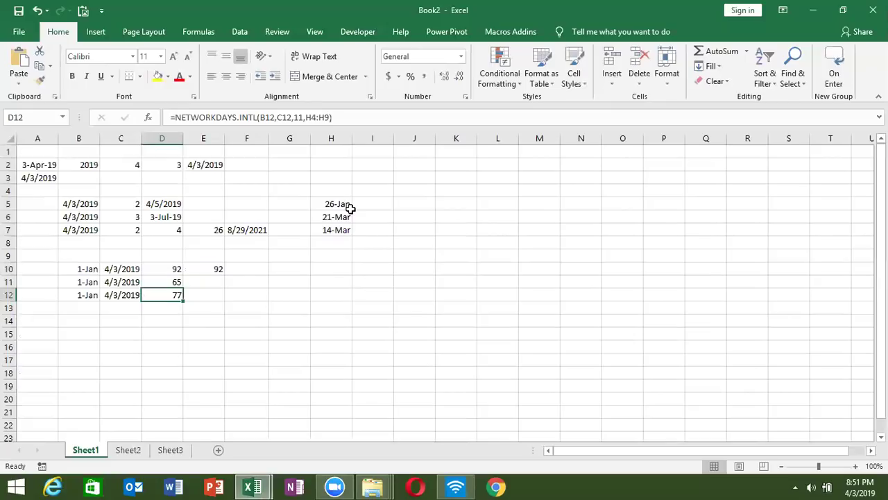
pyautogui.press('F2')
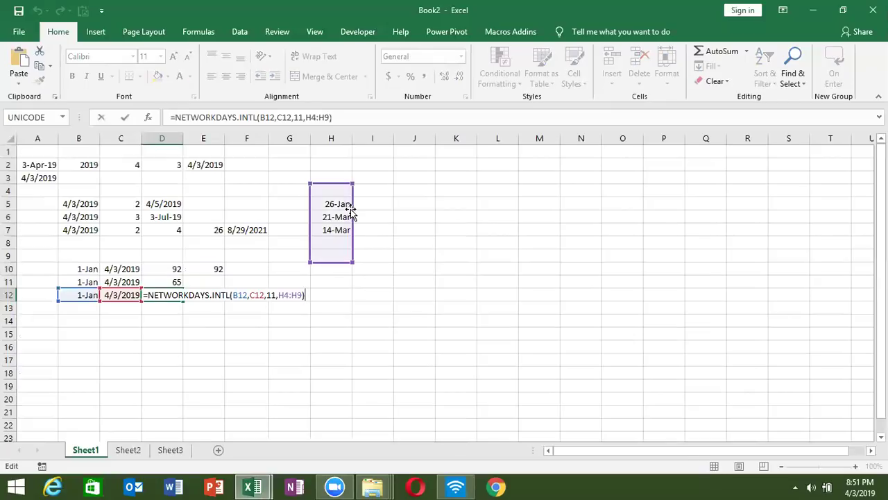
pyautogui.click(276, 294)
pyautogui.press('BackSpace')
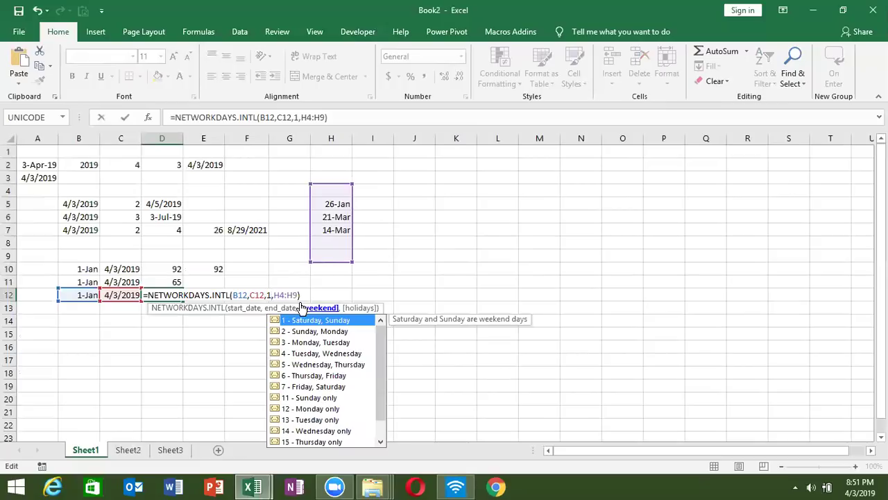
pyautogui.press('Down')
pyautogui.press('Down')
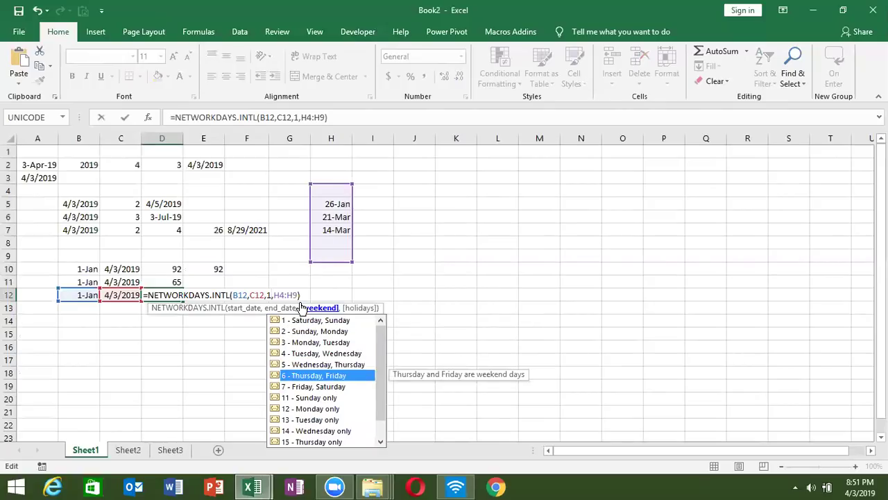
pyautogui.press('Down')
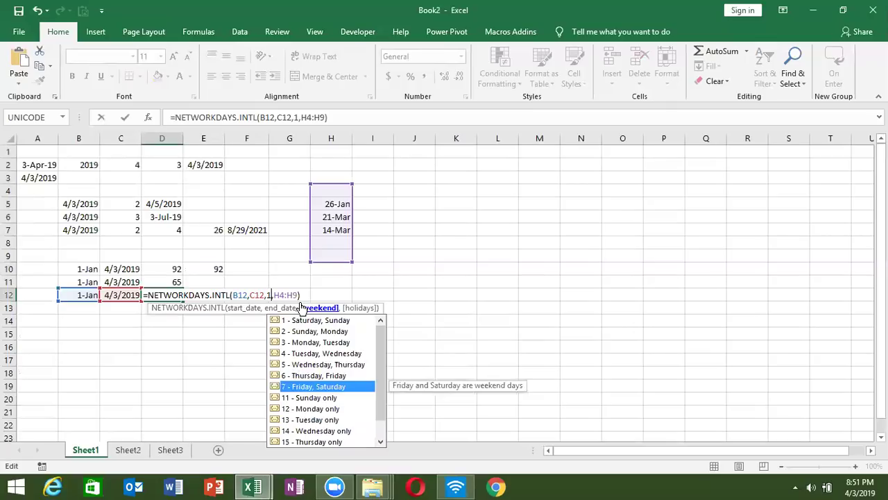
pyautogui.press('Down')
pyautogui.press('Down')
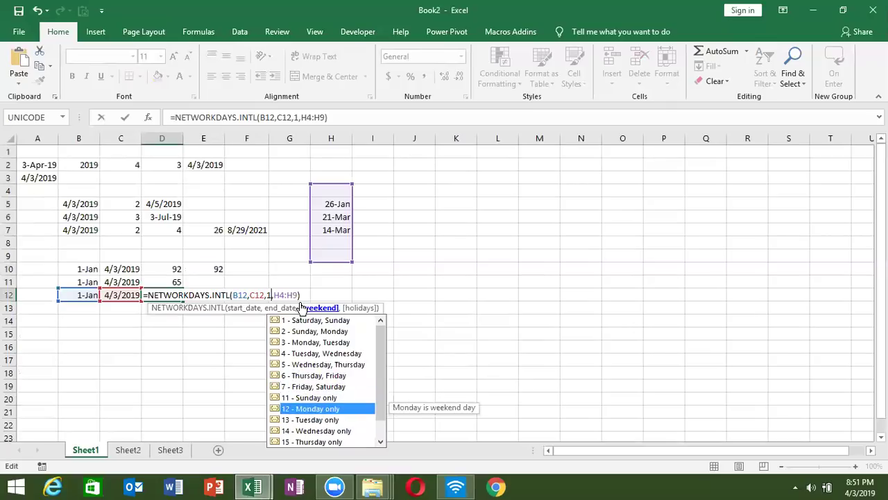
pyautogui.press('Down')
pyautogui.press('Down')
pyautogui.press('Down')
pyautogui.press('Down')
pyautogui.press('Down')
pyautogui.press('Up')
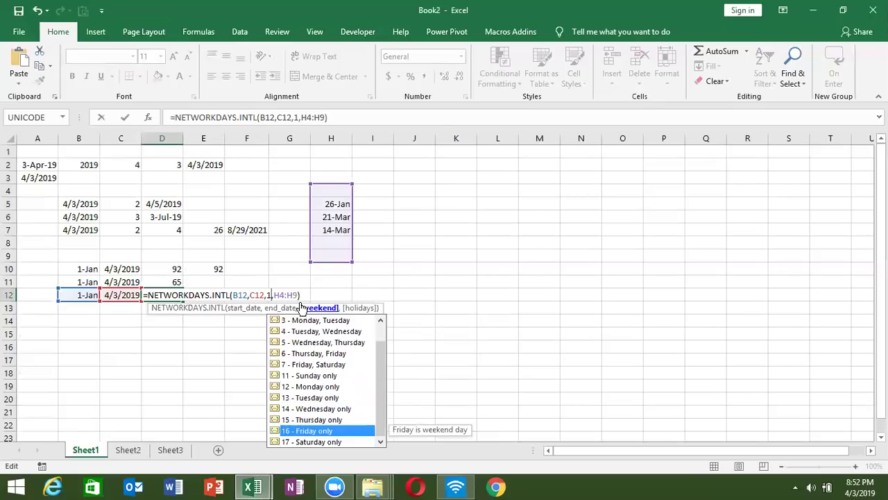
pyautogui.write('1')
# Commit D12's restored Sunday-only NETWORKDAYS.INTL formula and review the row 12 values
pyautogui.hotkey('ctrl', 'Return')
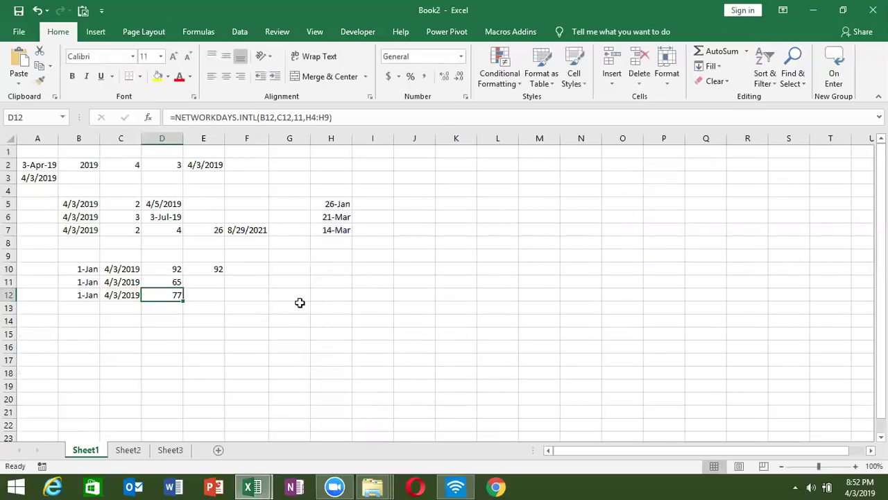
pyautogui.press('Down')
pyautogui.press('Down')
pyautogui.press('Left')
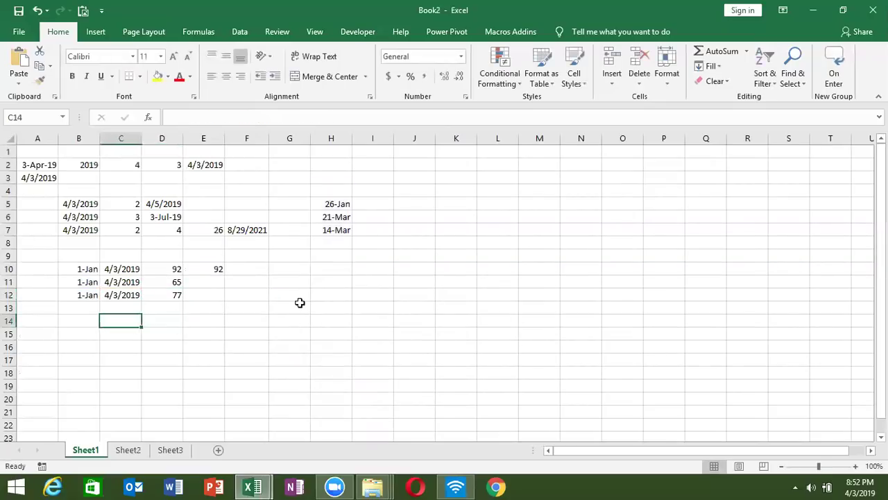
pyautogui.press('Left')
pyautogui.press('Up')
pyautogui.press('Up')
pyautogui.press('Right')
pyautogui.press('Right')
pyautogui.press('Right')
pyautogui.press('Left')
pyautogui.press('Left')
pyautogui.press('Left')
pyautogui.press('Right')
pyautogui.press('Right')
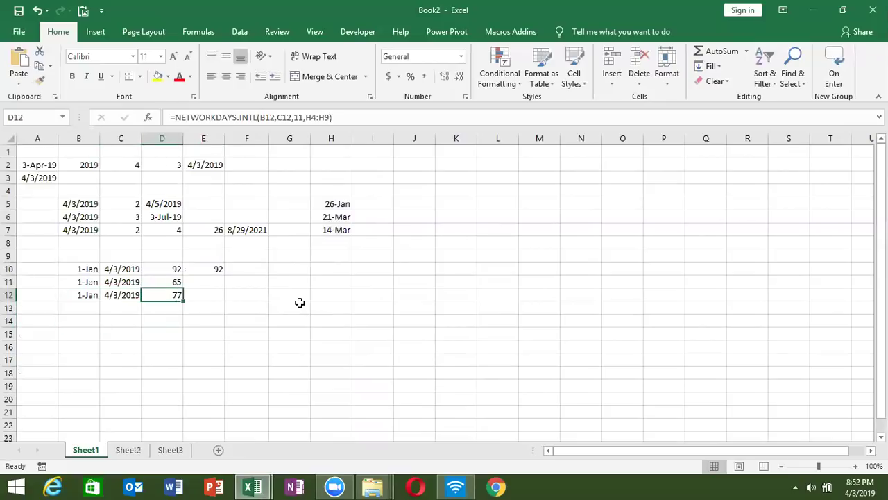
pyautogui.press('Left')
pyautogui.press('Left')
pyautogui.press('Right')
pyautogui.press('Down')
pyautogui.press('Down')
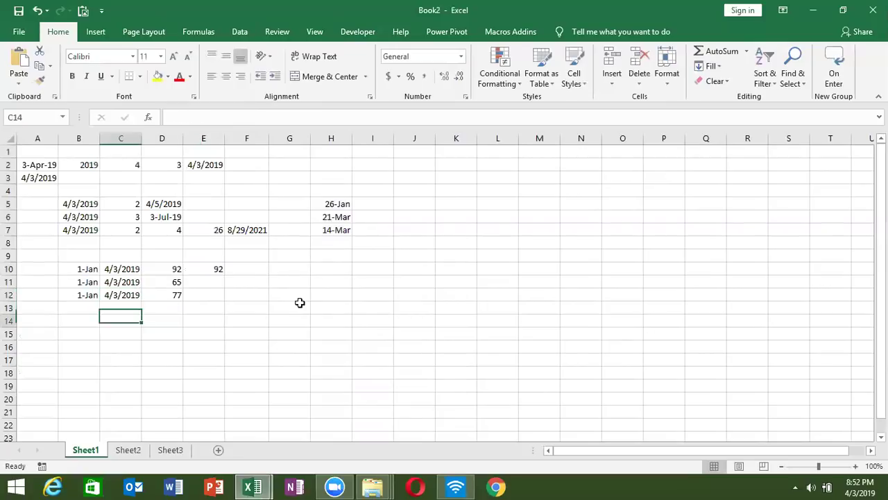
pyautogui.press('Left')
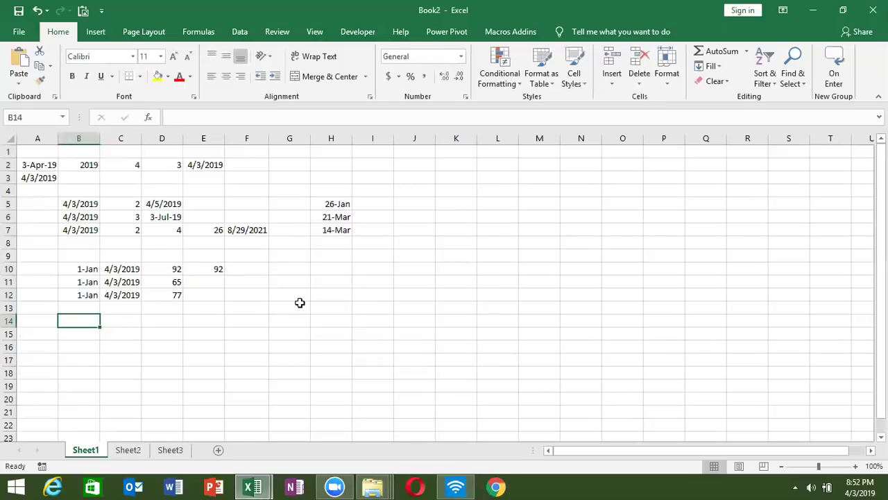
# Put today's date 4/3/2019 in B14 and 14 in C14 in General format, beginning D14's formula
pyautogui.hotkey('ctrl', ';')
pyautogui.press('Right')
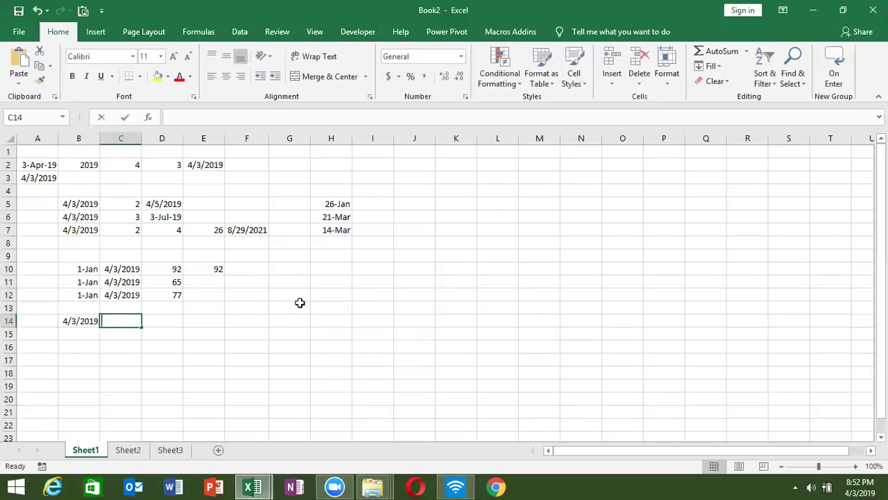
pyautogui.write('14')
pyautogui.press('Right')
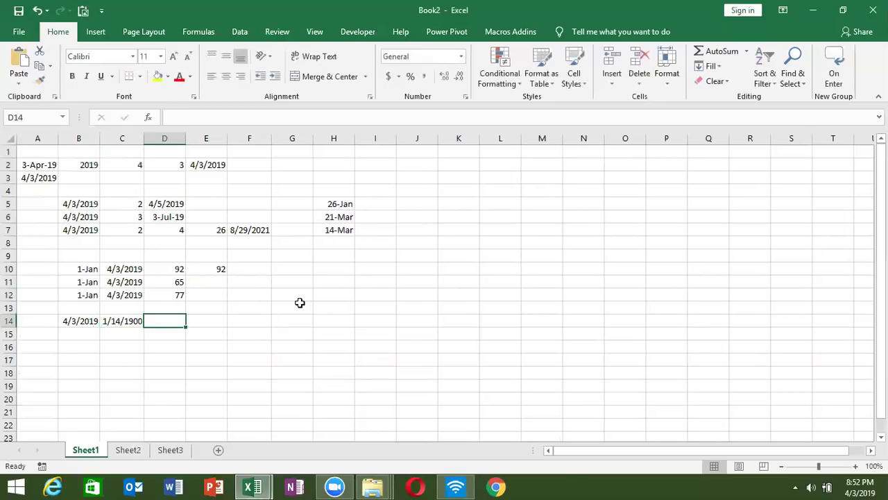
pyautogui.press('Left')
pyautogui.hotkey('ctrl', 'shift', '~')
pyautogui.press('Right')
pyautogui.write('=')
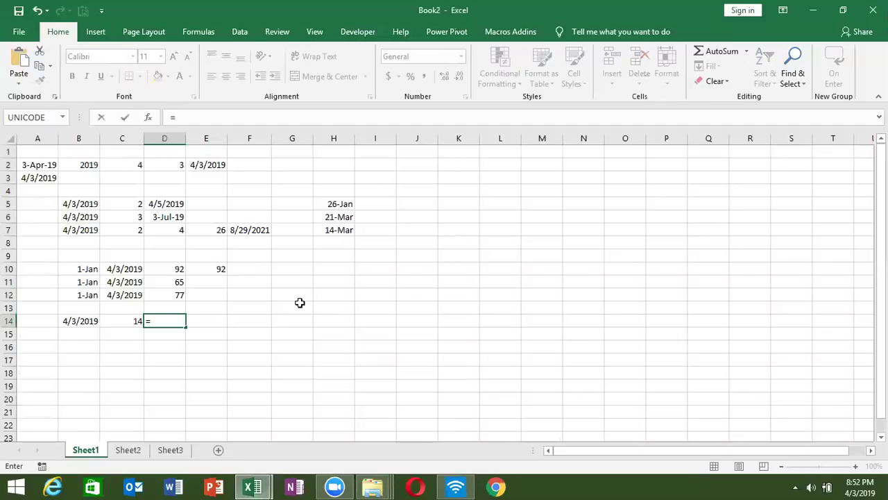
pyautogui.write('word')
# Complete =WORKDAY(B14,C14,H3:H7) in D14 and format it as a date showing 23-Apr-19
pyautogui.press('BackSpace')
pyautogui.press('Tab')
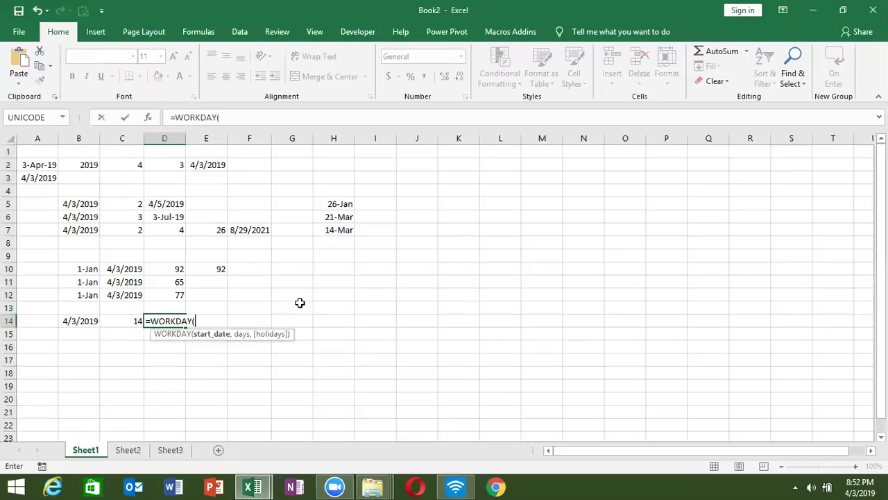
pyautogui.press('Left')
pyautogui.press('Left')
pyautogui.write(',')
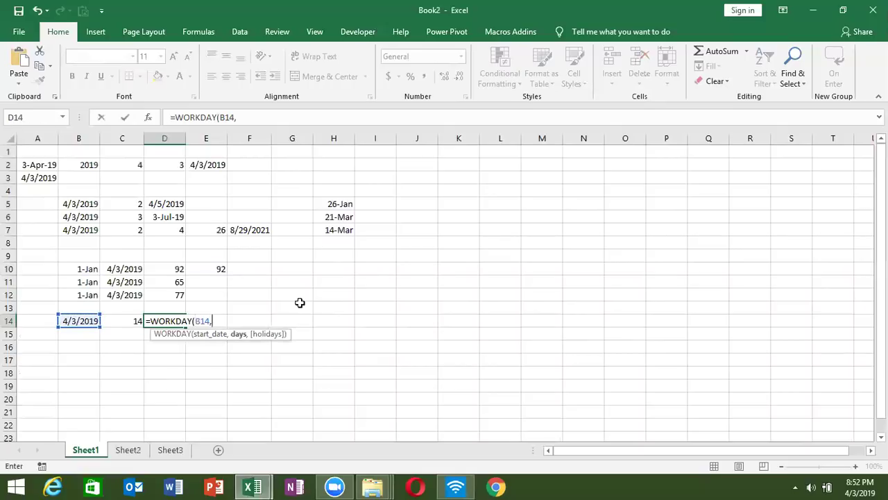
pyautogui.press('Left')
pyautogui.write(',')
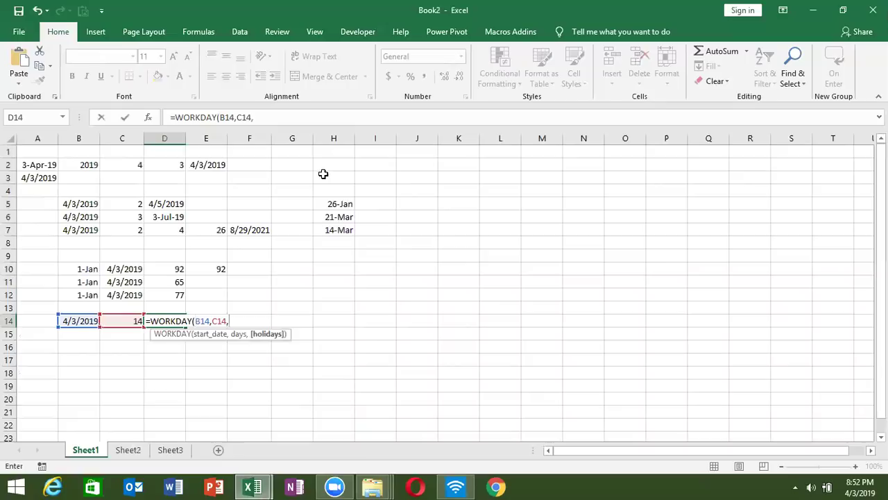
pyautogui.moveTo(323, 174); pyautogui.dragTo(340, 238)
pyautogui.press('Return')
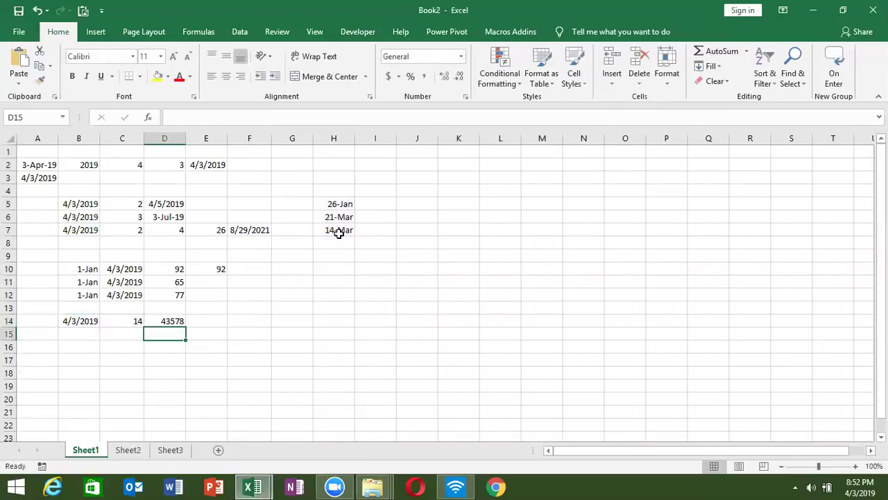
pyautogui.press('Up')
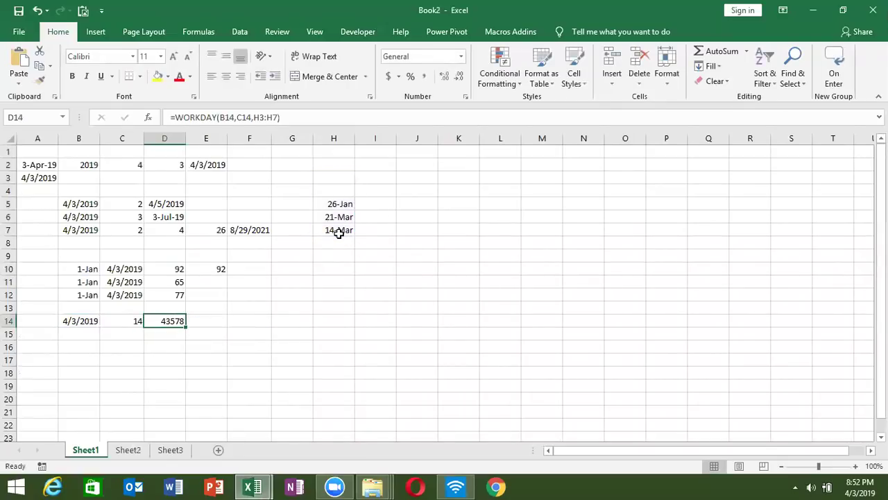
pyautogui.hotkey('ctrl', 'shift', '3')
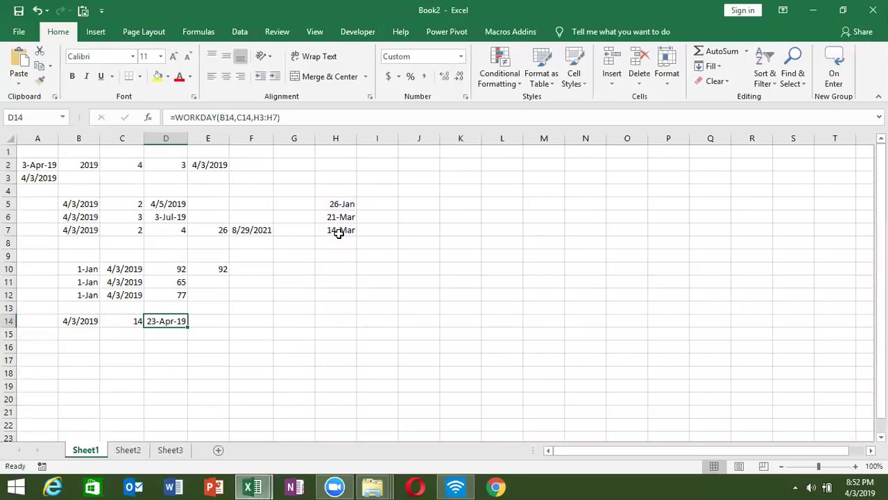
pyautogui.press('Left')
pyautogui.press('Left')
# Fill 4/3/2019 and 14 from row 14 down into B15:C15
pyautogui.hotkey('shift', 'Right')
pyautogui.hotkey('shift', 'Down')
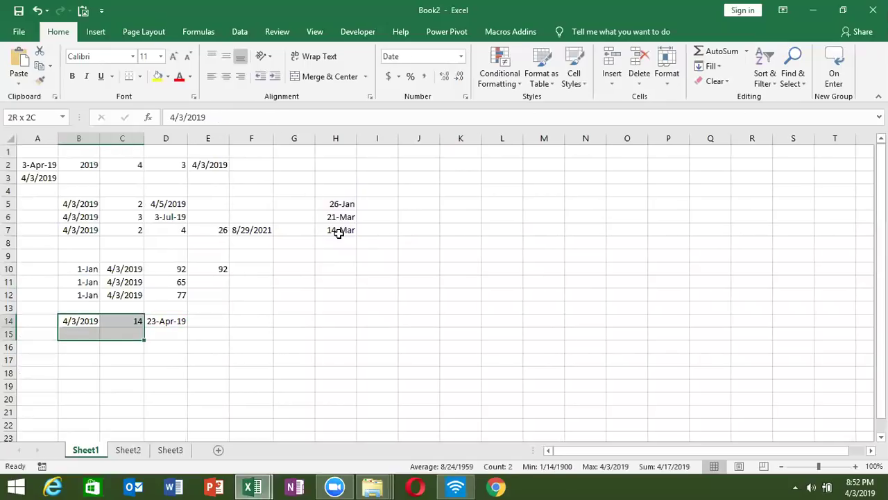
pyautogui.hotkey('ctrl', 'd')
pyautogui.press('Down')
# Start a WORKDAY.INTL formula in D15 with start date B15 and days C15
pyautogui.press('Right')
pyautogui.press('Right')
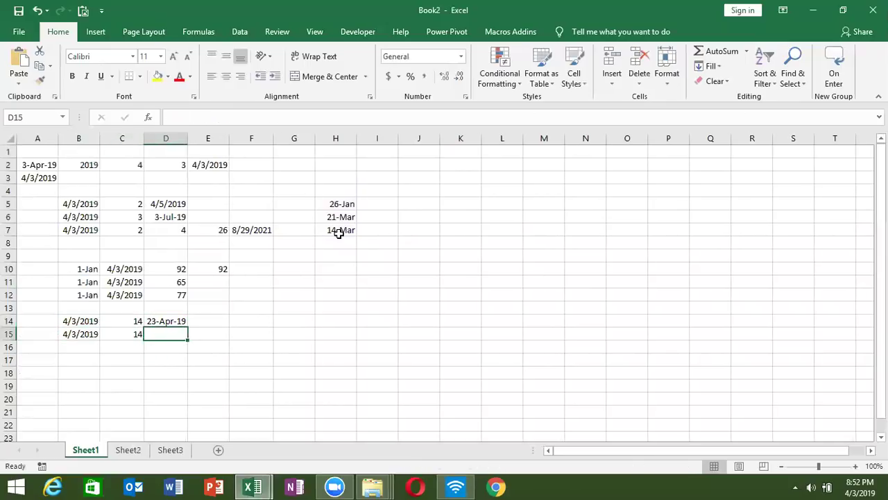
pyautogui.write('=wo')
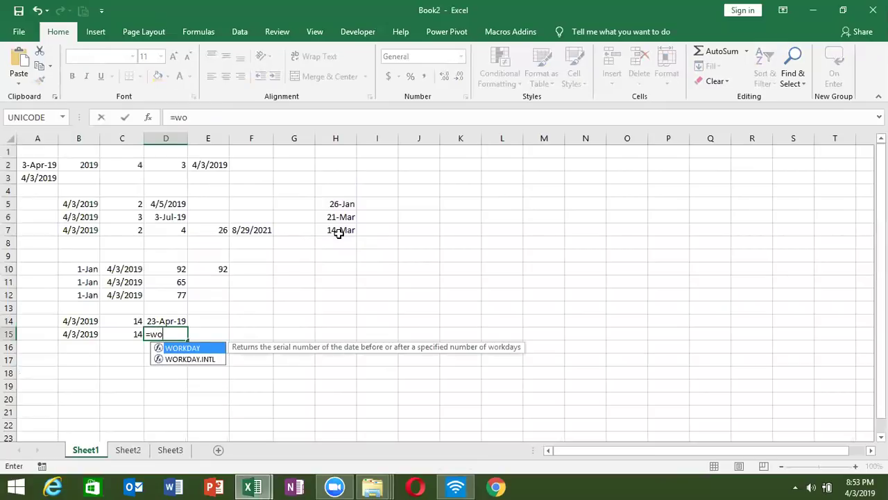
pyautogui.press('Down')
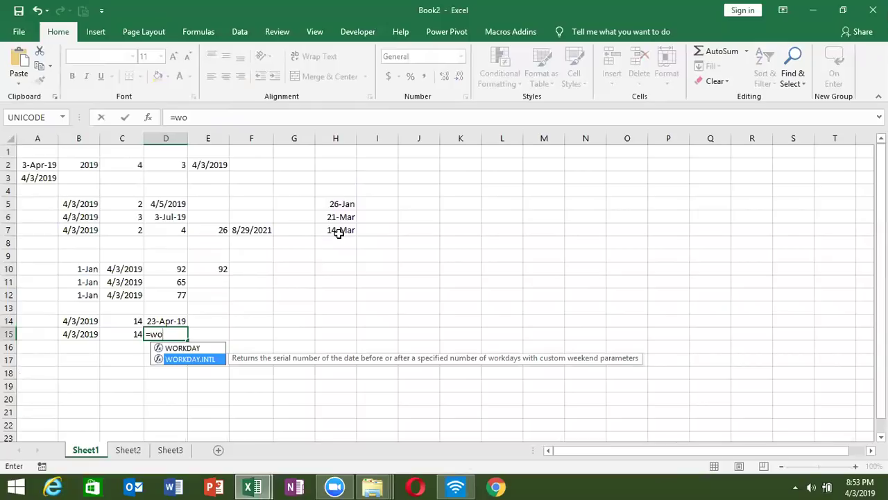
pyautogui.press('Tab')
pyautogui.press('Left')
pyautogui.press('Left')
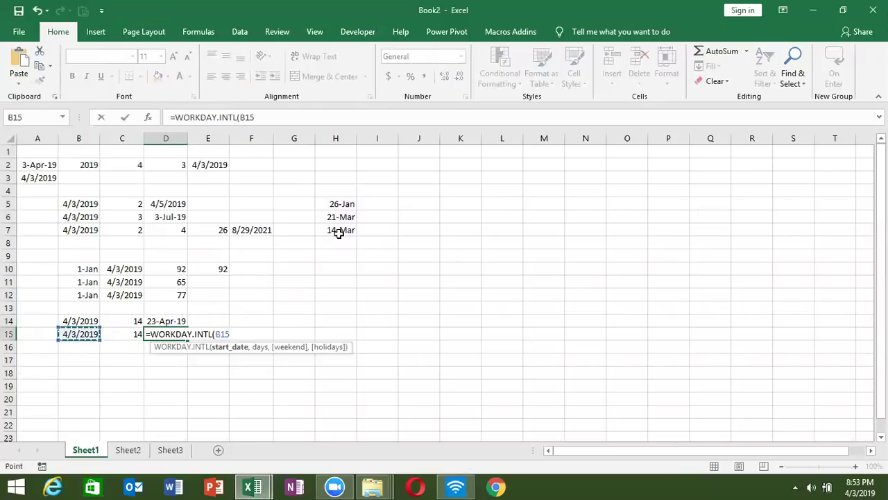
pyautogui.write(',')
pyautogui.press('Left')
pyautogui.press('Left')
pyautogui.press('Right')
pyautogui.write(',')
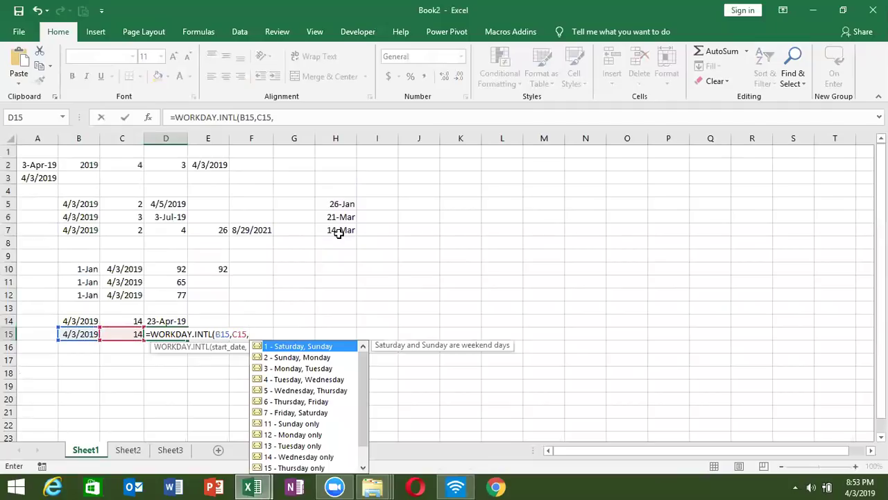
# Complete the formula with Sunday-only weekend code 11 and holidays H3:H9
pyautogui.press('Down')
pyautogui.press('Down')
pyautogui.press('Down')
pyautogui.press('Down')
pyautogui.press('Down')
pyautogui.press('Down')
pyautogui.press('Down')
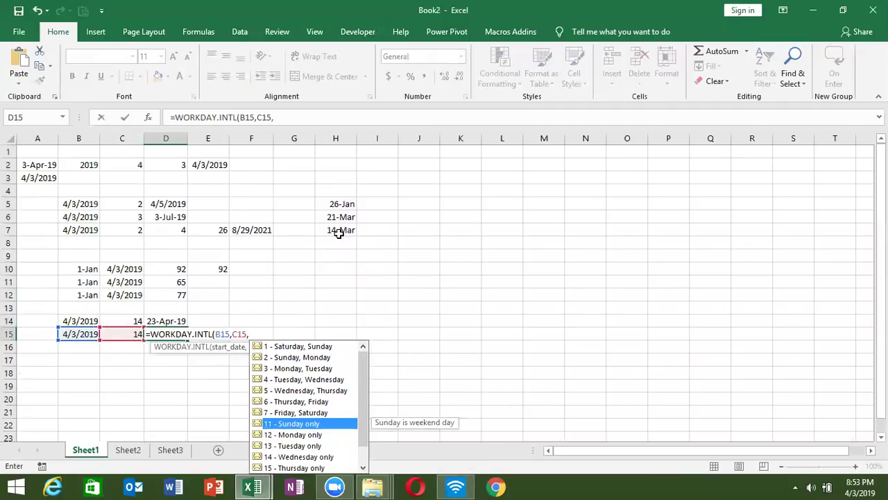
pyautogui.press('Tab')
pyautogui.write(',')
pyautogui.press('Up')
pyautogui.press('Up')
pyautogui.press('Up')
pyautogui.press('Up')
pyautogui.press('Right')
pyautogui.press('Right')
pyautogui.press('Right')
pyautogui.press('Right')
pyautogui.press('Up')
pyautogui.press('Up')
pyautogui.press('Up')
pyautogui.hotkey('shift', 'Down')
pyautogui.hotkey('shift', 'Down')
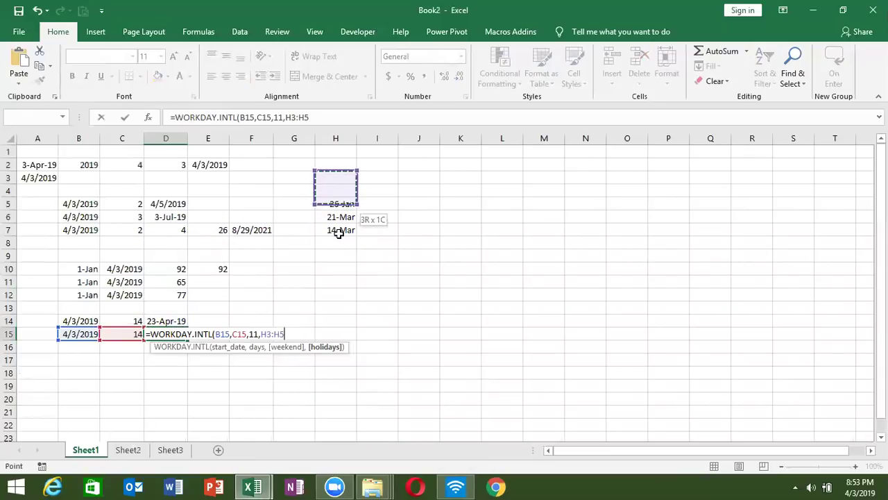
pyautogui.hotkey('shift', 'Down')
pyautogui.hotkey('shift', 'Down')
pyautogui.write(')')
pyautogui.press('Return')
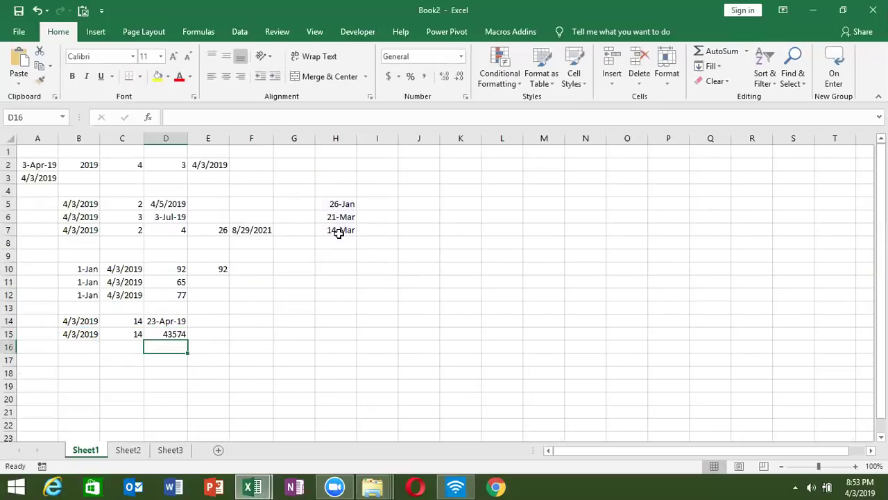
# Format the D15 result as a date, showing 19-Apr-19
pyautogui.press('Up')
pyautogui.hotkey('ctrl', 'shift', '3')
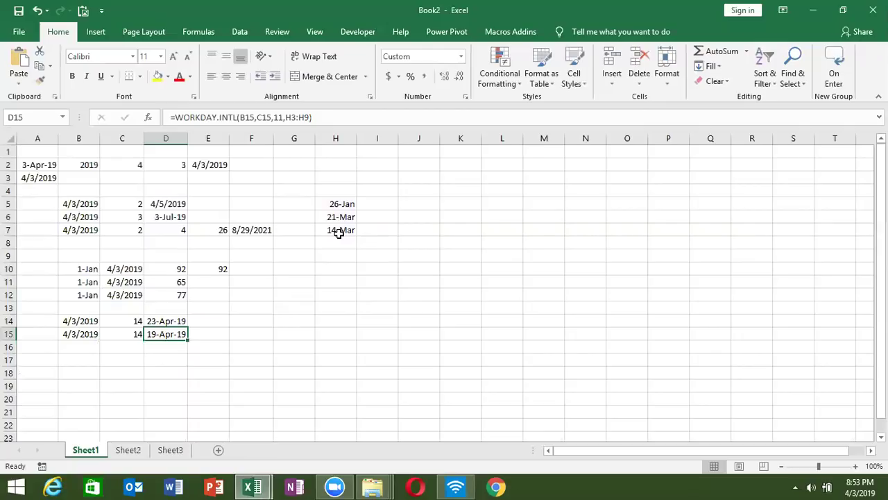
pyautogui.press('Down')
pyautogui.press('Down')
pyautogui.press('Down')
pyautogui.press('Left')
pyautogui.press('Left')
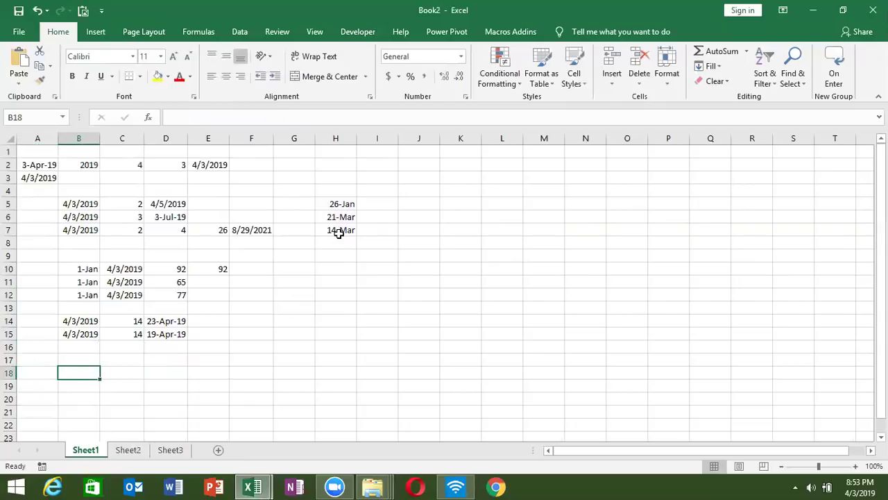
# Enter birth date 10/10/1990 in B18 and today's date 4/3/2019 in C18
pyautogui.write('10')
pyautogui.press('Escape')
pyautogui.write('10/10/199')
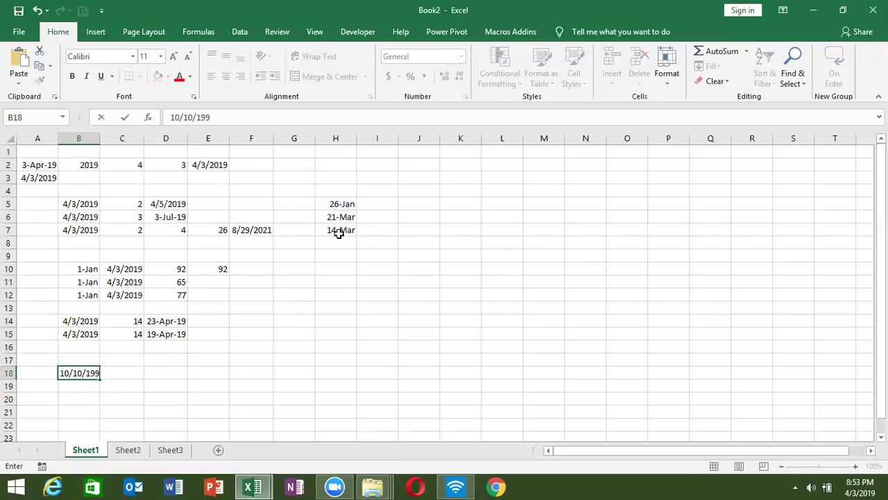
pyautogui.write('0')
pyautogui.press('Tab')
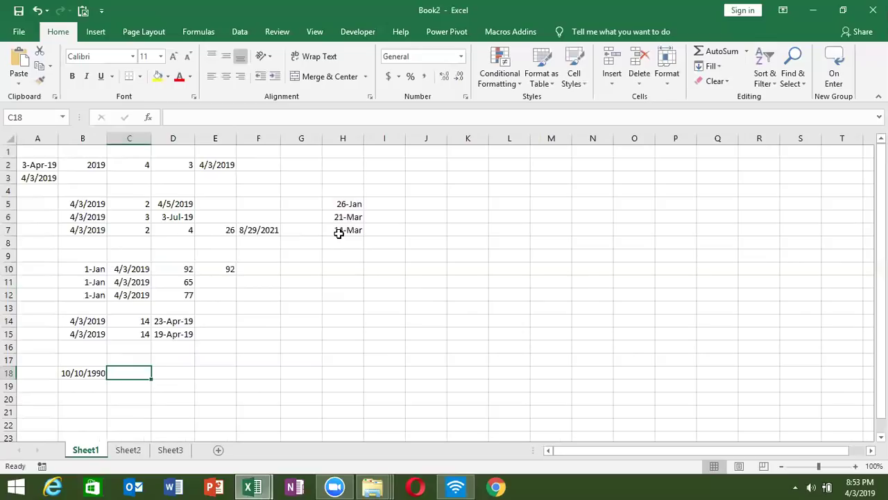
pyautogui.hotkey('ctrl', 't')
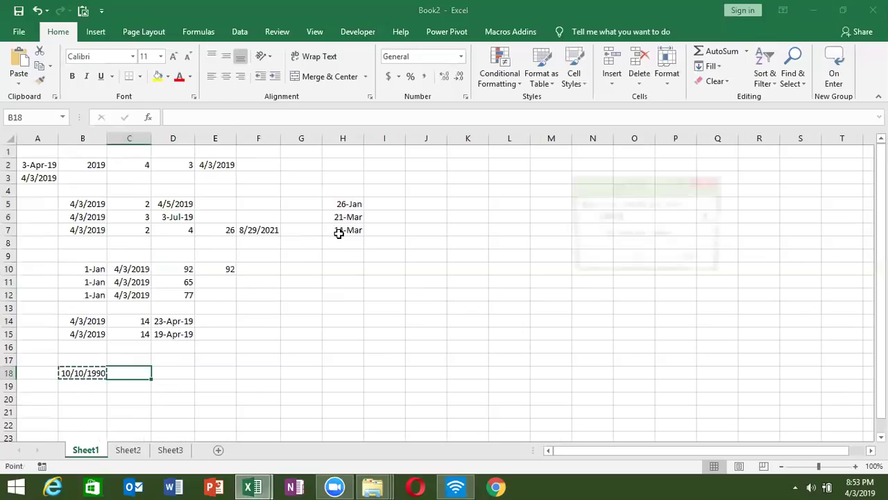
pyautogui.press('Escape')
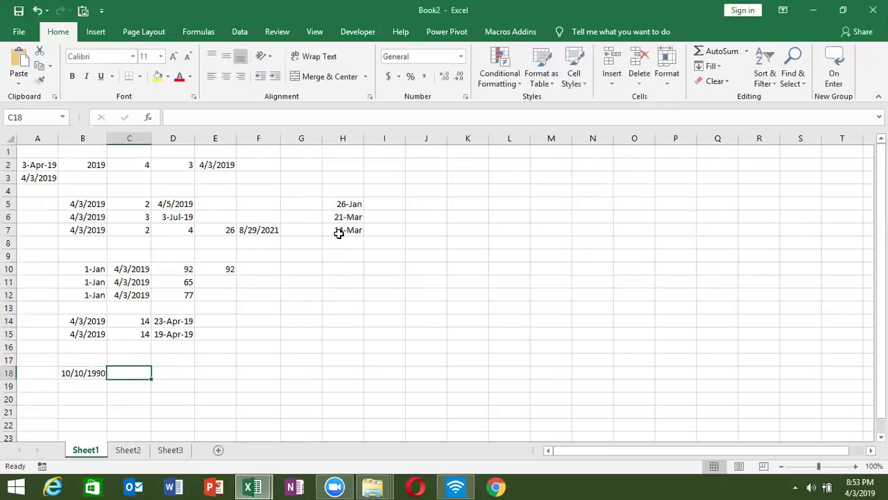
pyautogui.hotkey('ctrl', ';')
pyautogui.press('Tab')
# Label D19, E19 and F19 as Y, M and D
pyautogui.press('Down')
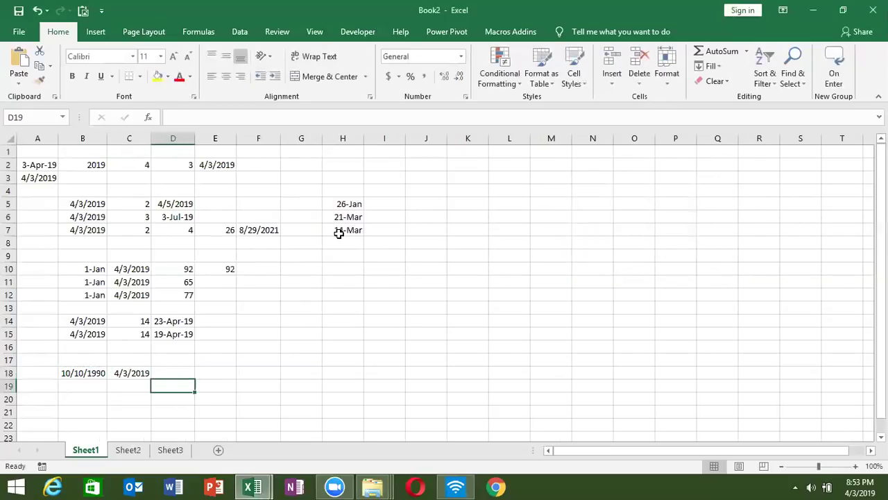
pyautogui.write('Y')
pyautogui.press('Tab')
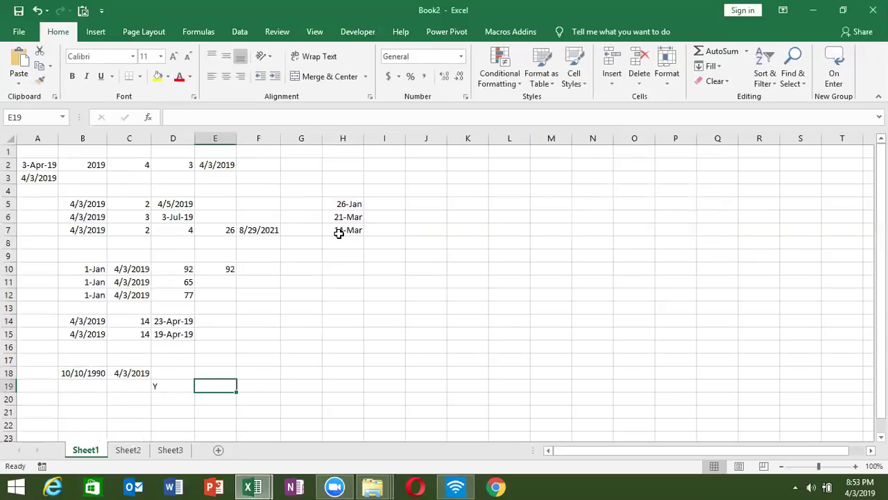
pyautogui.write('M')
pyautogui.press('Tab')
pyautogui.write('D')
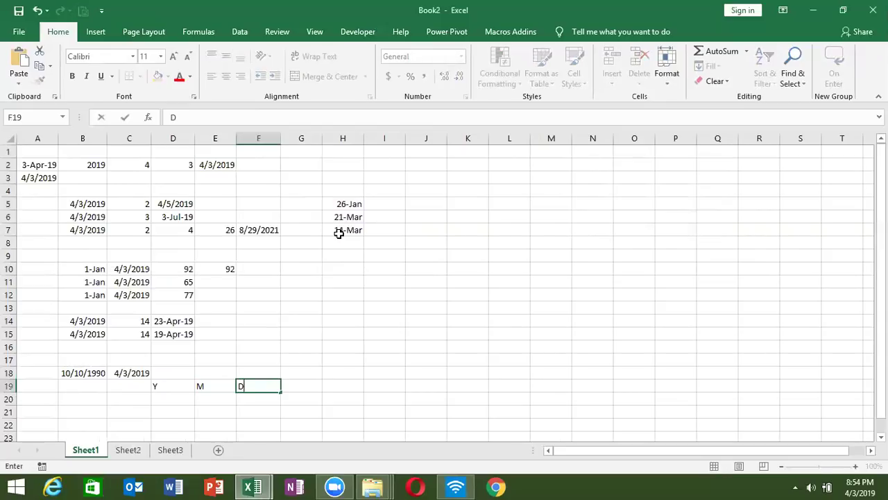
pyautogui.press('Down')
pyautogui.press('Left')
pyautogui.press('Left')
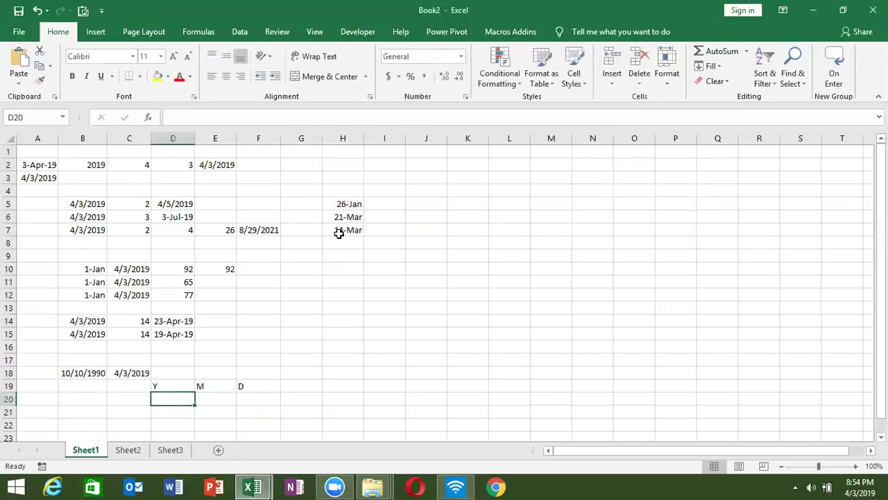
# Enter =DATEDIF(B18,C18,"y") in D20, giving 28 years
pyautogui.write('=')
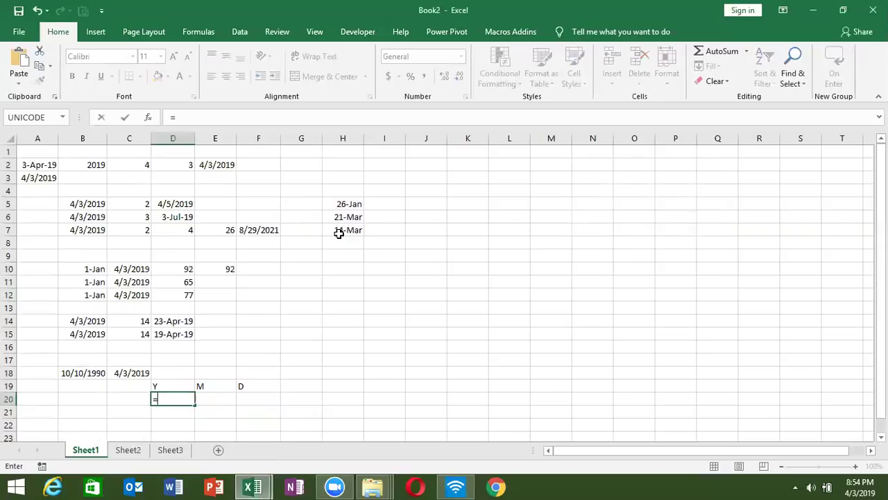
pyautogui.write('datedif(')
pyautogui.press('Up')
pyautogui.press('Up')
pyautogui.press('Left')
pyautogui.press('Left')
pyautogui.write(',')
pyautogui.press('Left')
pyautogui.press('Up')
pyautogui.press('Up')
pyautogui.write(',"y')
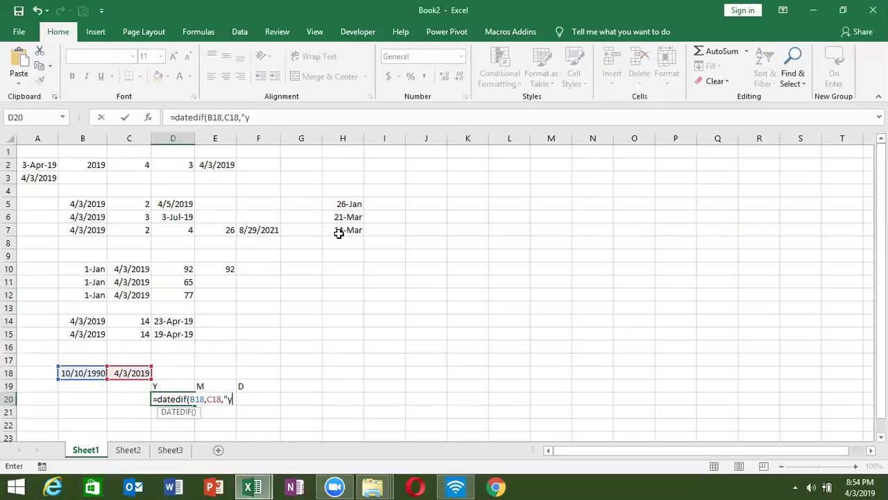
pyautogui.write('")')
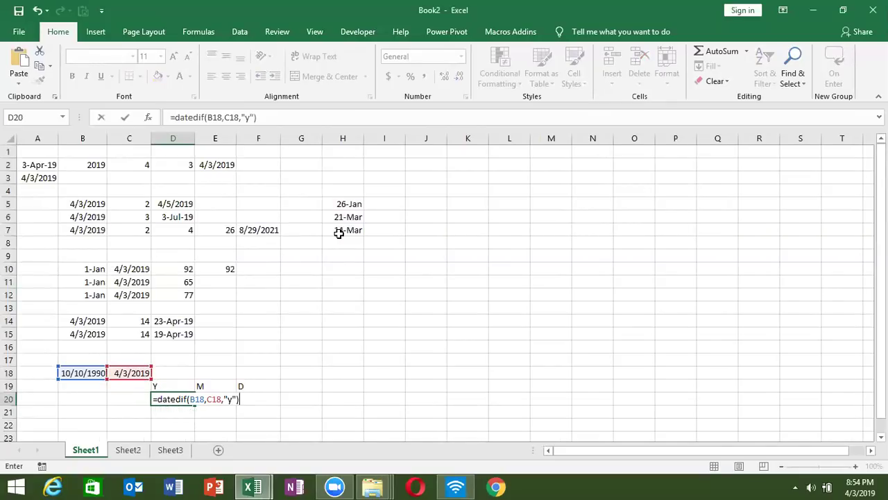
pyautogui.press('Return')
pyautogui.press('Up')
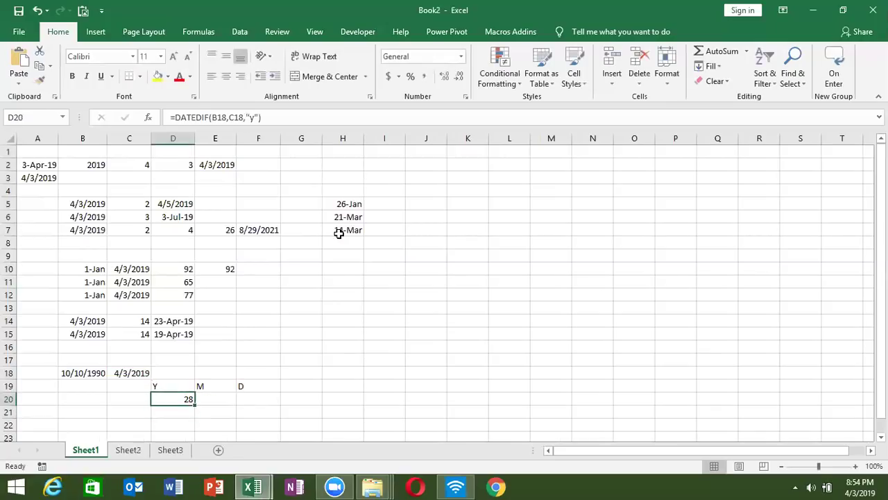
# Enter =DATEDIF(B18,C18,"ym") in E20, showing 5 remaining months
pyautogui.press('Right')
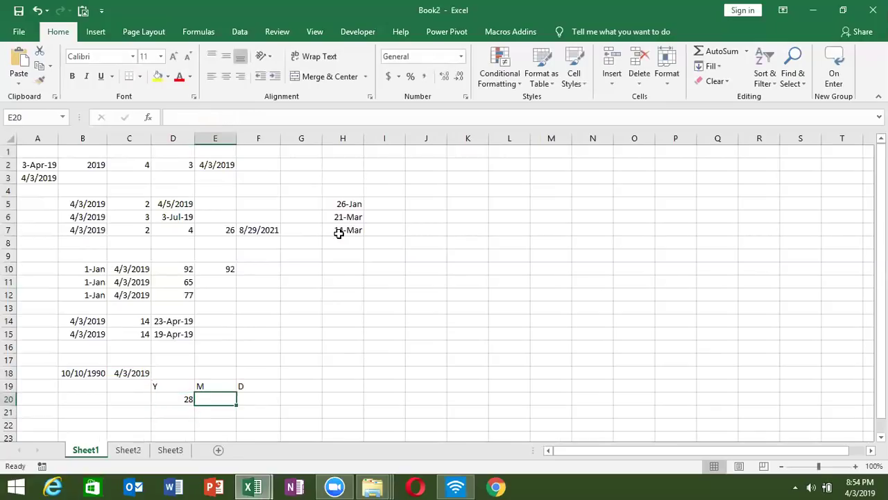
pyautogui.write('=datedif(')
pyautogui.press('Up')
pyautogui.press('Up')
pyautogui.press('Left')
pyautogui.press('Left')
pyautogui.press('Left')
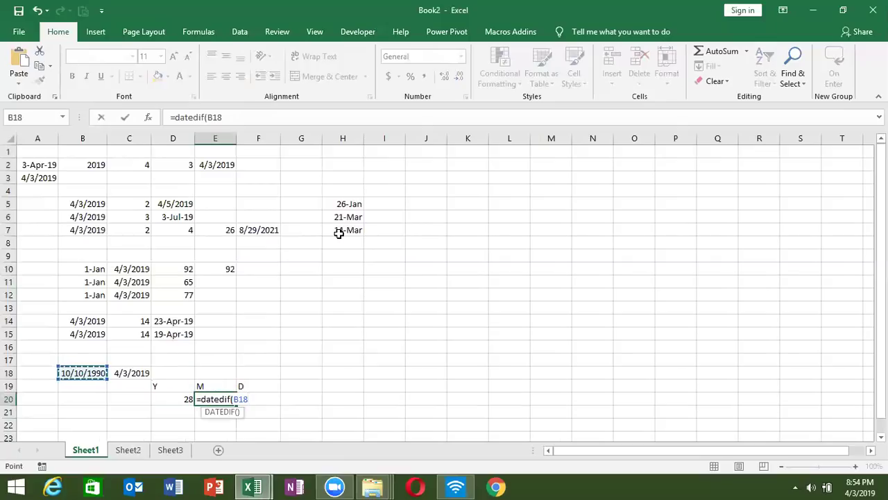
pyautogui.write(',')
pyautogui.press('Up')
pyautogui.press('Up')
pyautogui.press('Left')
pyautogui.press('Left')
pyautogui.write(',"m")')
pyautogui.hotkey('ctrl', 'Return')
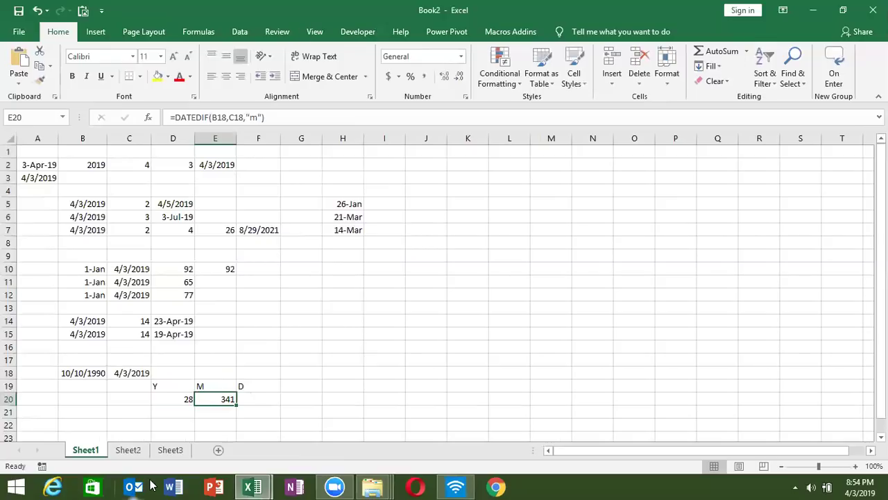
pyautogui.doubleClick(225, 399)
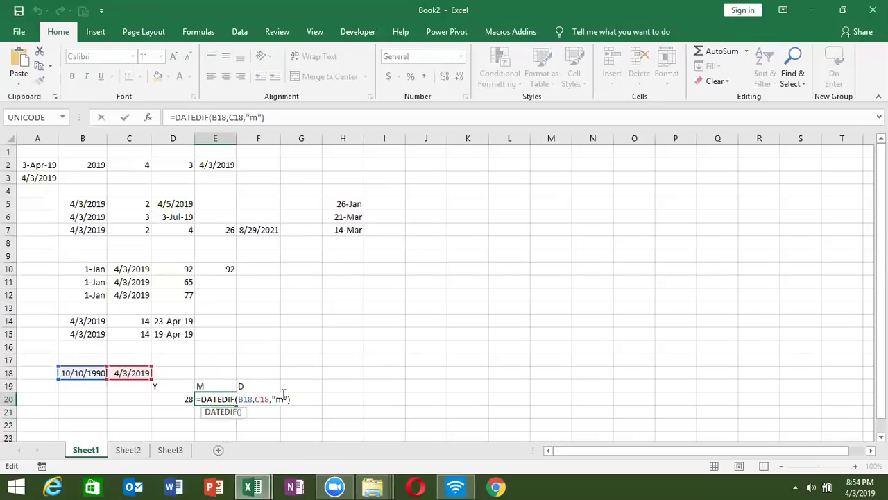
pyautogui.click(276, 400)
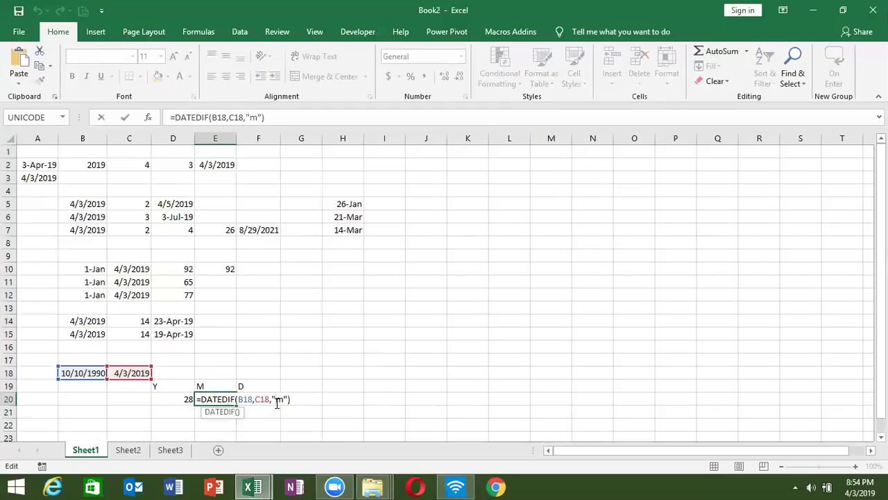
pyautogui.write('y')
pyautogui.press('Return')
pyautogui.press('Up')
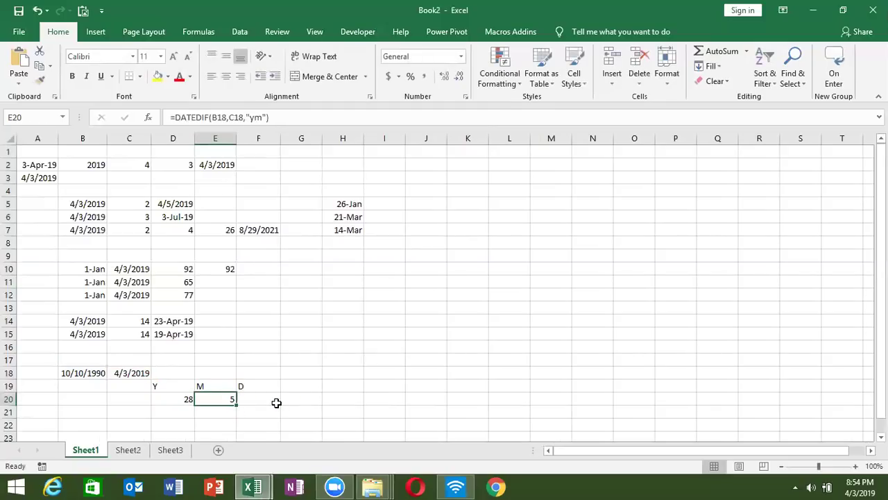
# Enter =DATEDIF(B18,C18,"md") in F20, showing 24 remaining days
pyautogui.click(276, 403)
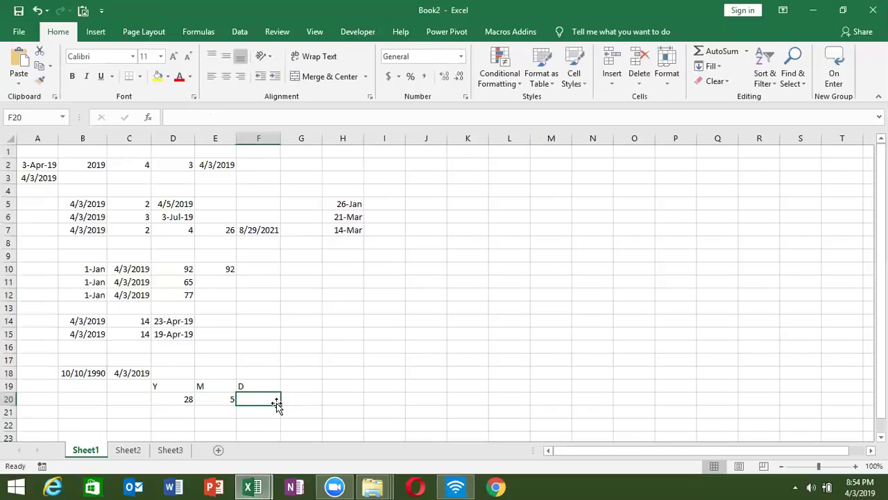
pyautogui.write('=datedif')
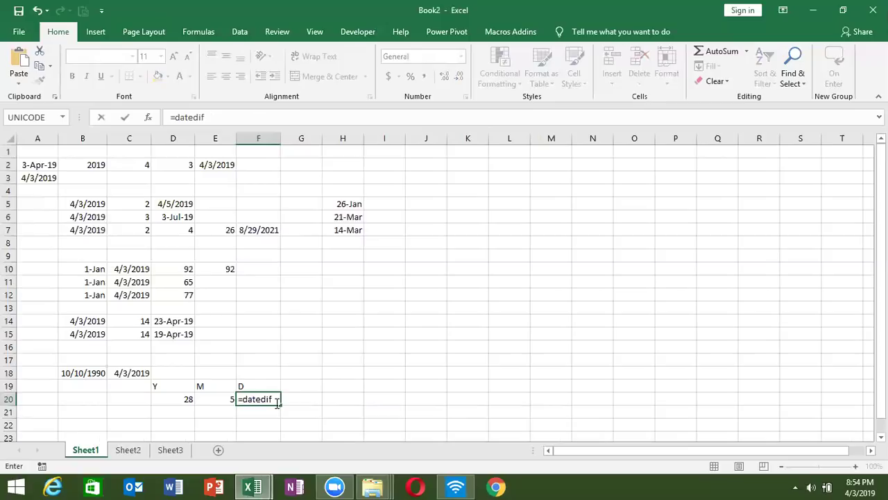
pyautogui.write('(')
pyautogui.press('Up')
pyautogui.press('Up')
pyautogui.press('Left')
pyautogui.press('Left')
pyautogui.press('Left')
pyautogui.press('Left')
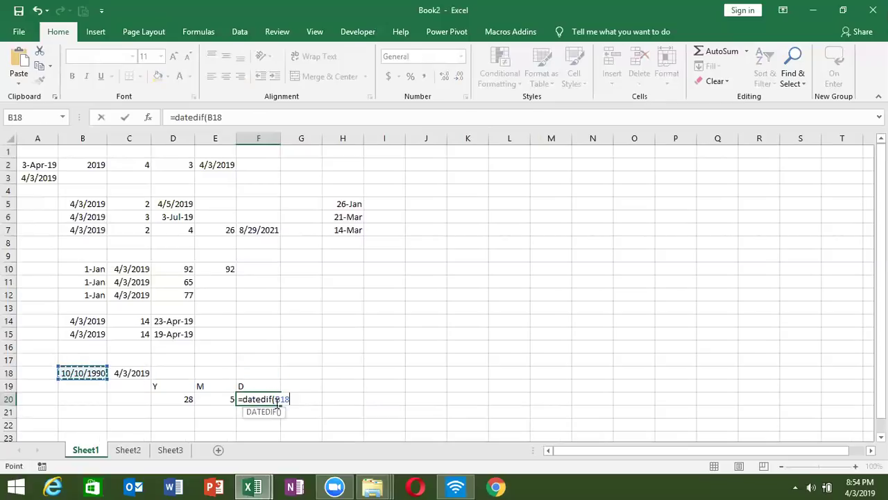
pyautogui.write(',')
pyautogui.press('Left')
pyautogui.press('Left')
pyautogui.press('Up')
pyautogui.press('Up')
pyautogui.press('Left')
pyautogui.write(',"')
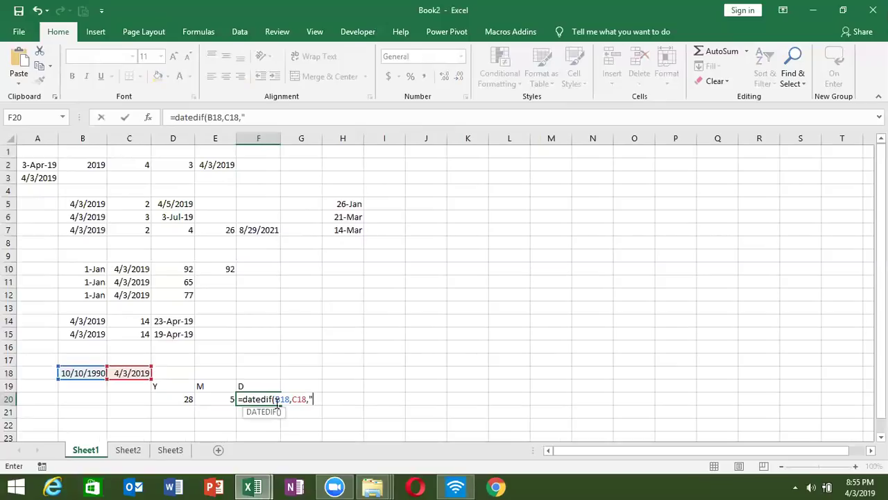
pyautogui.write('md")')
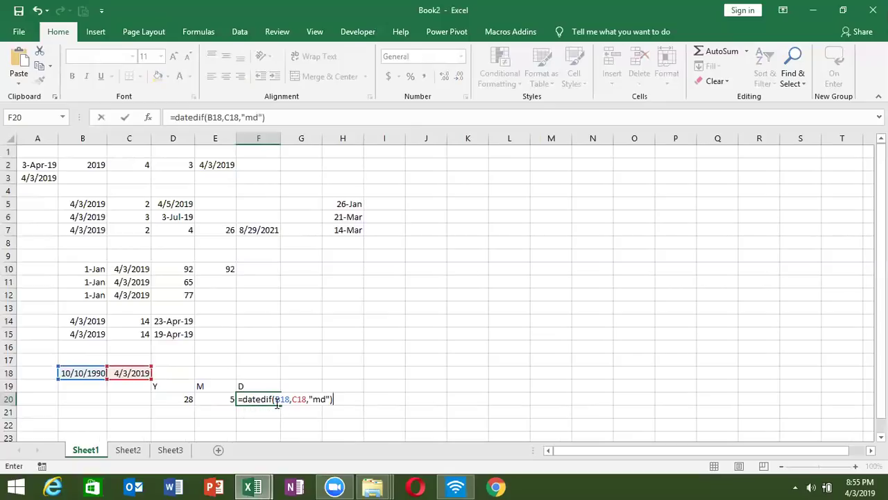
pyautogui.press('Return')
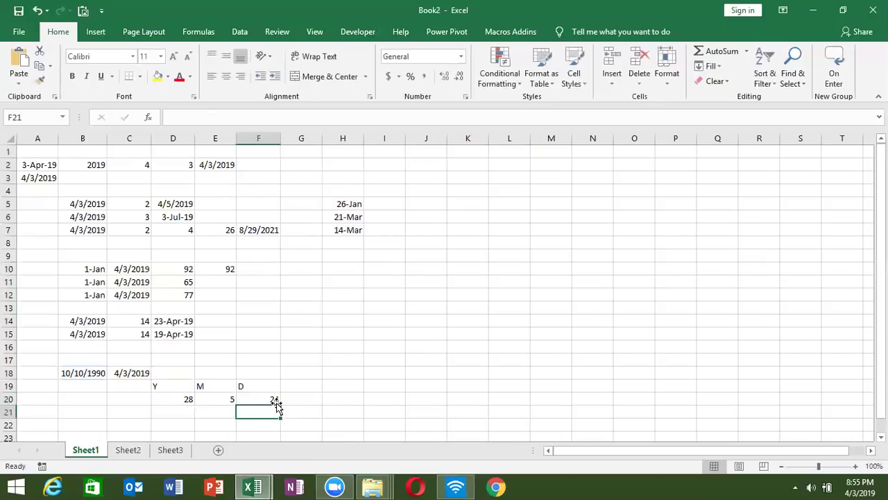
pyautogui.click(276, 402)
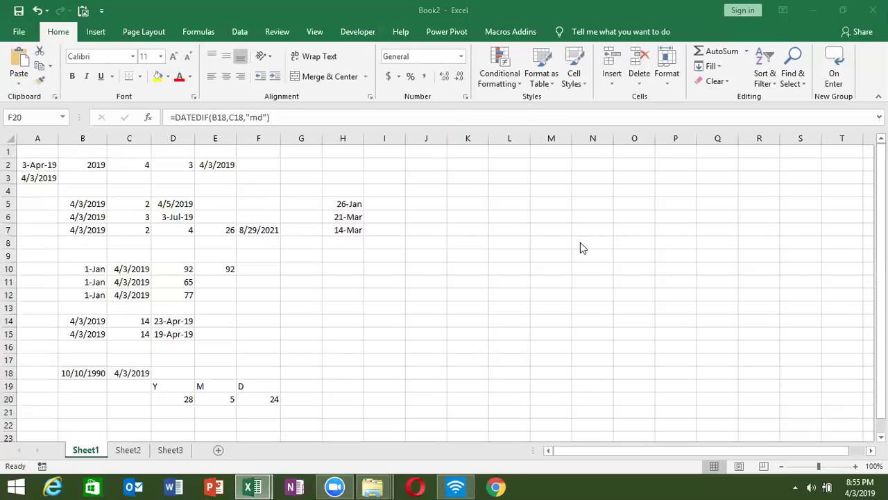
# Save the workbook via Save As > Browse under the file name 'date'
pyautogui.click(15, 32)
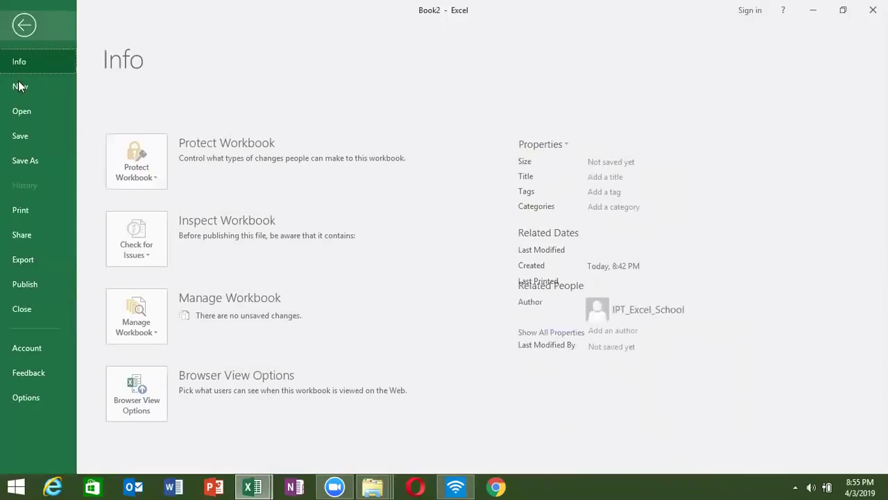
pyautogui.click(31, 161)
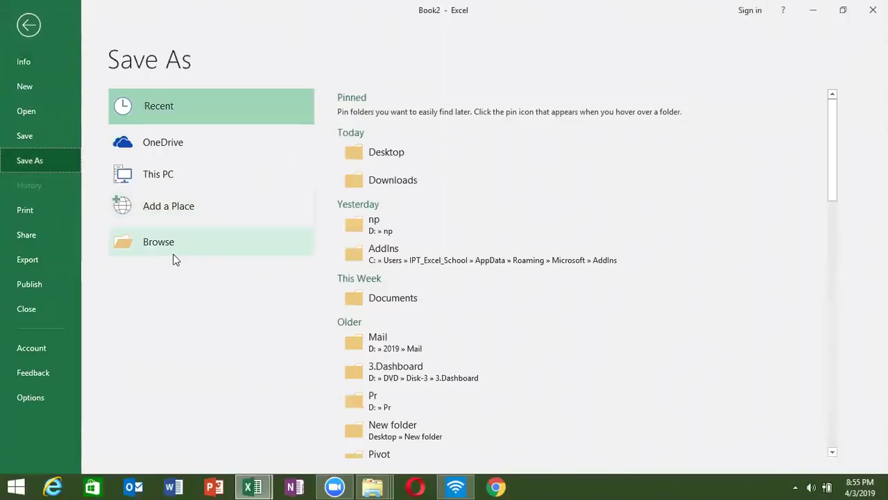
pyautogui.click(170, 248)
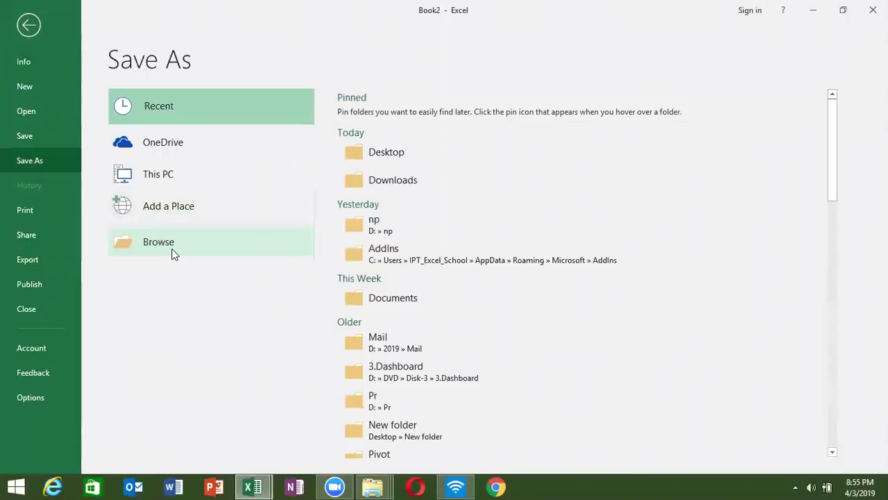
pyautogui.write('dat')
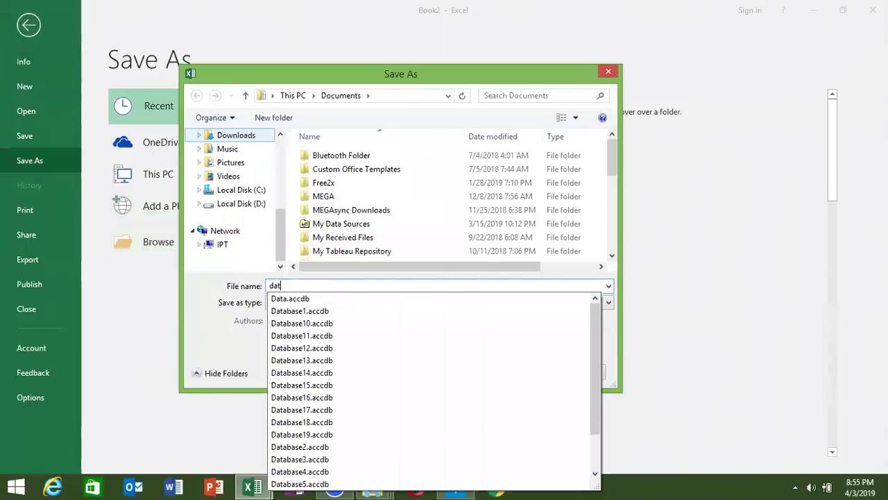
pyautogui.write('e')
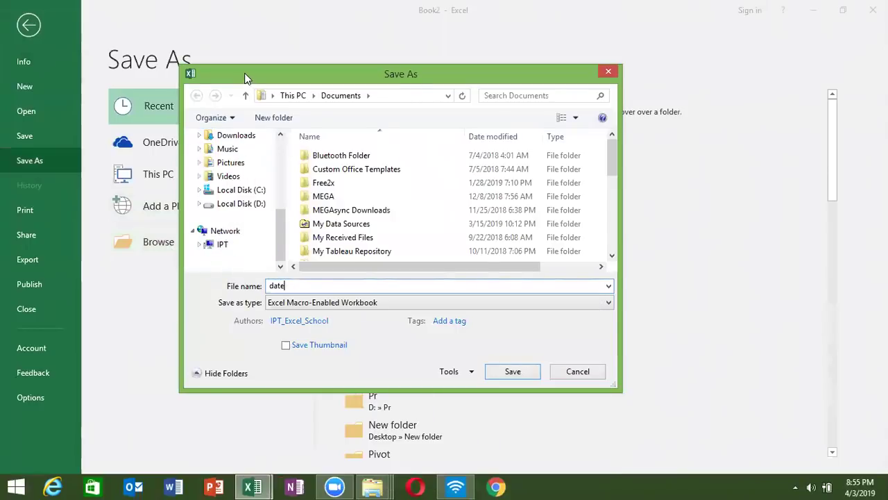
pyautogui.moveTo(244, 75); pyautogui.dragTo(98, 75)
pyautogui.click(356, 375)
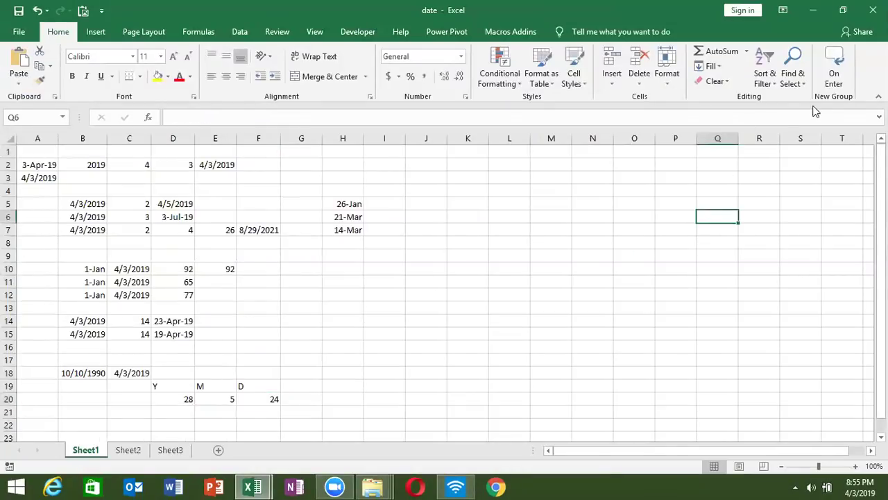
# Close the date workbook, then close Book1 choosing Don't Save
pyautogui.click(873, 10)
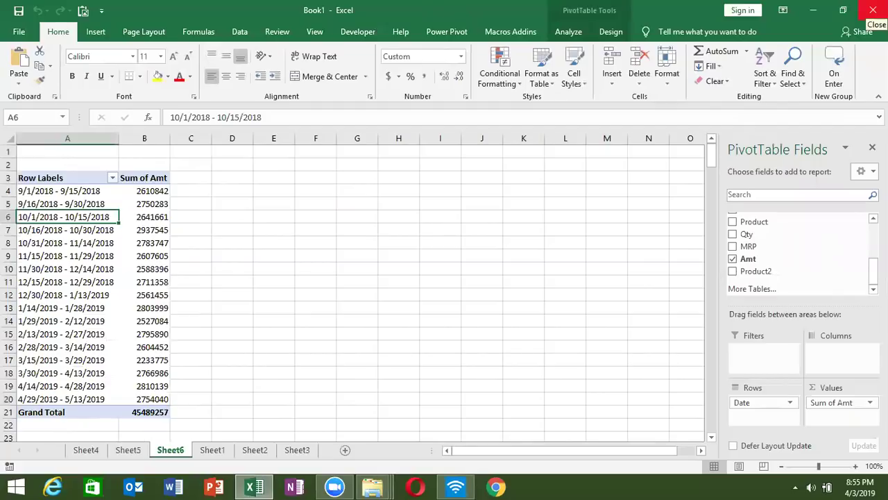
pyautogui.click(873, 10)
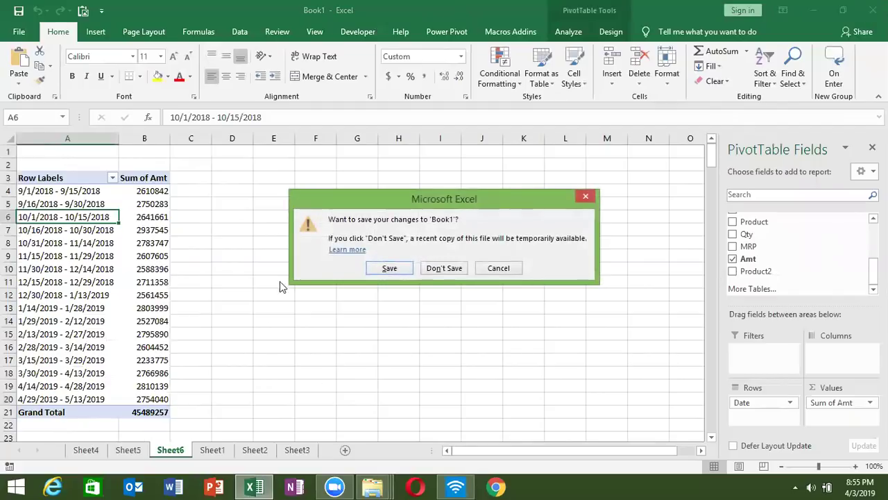
pyautogui.moveTo(300, 204); pyautogui.dragTo(116, 208)
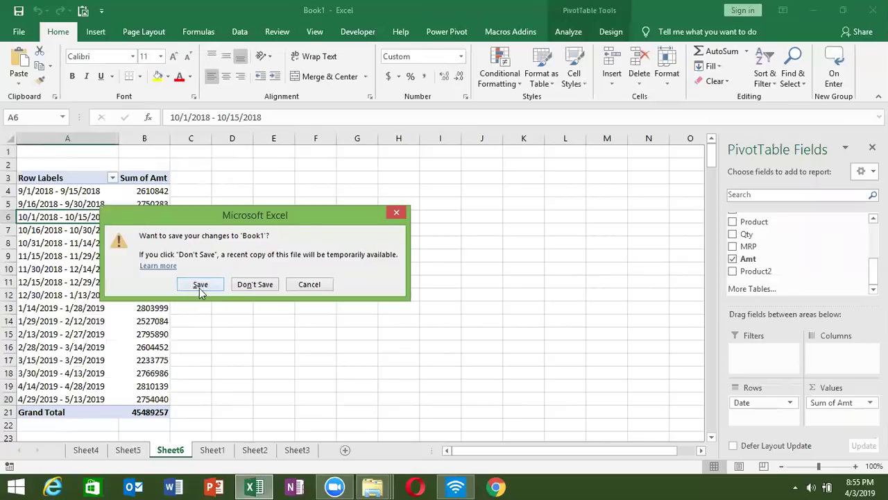
pyautogui.click(250, 284)
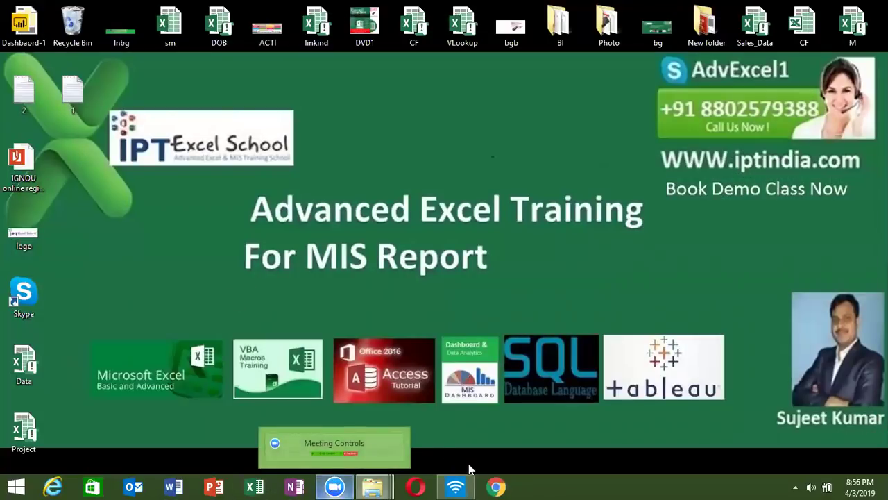
# Launch Chrome and load Gmail, then bring up Zoom's end-meeting prompt with Alt+Q
pyautogui.click(495, 485)
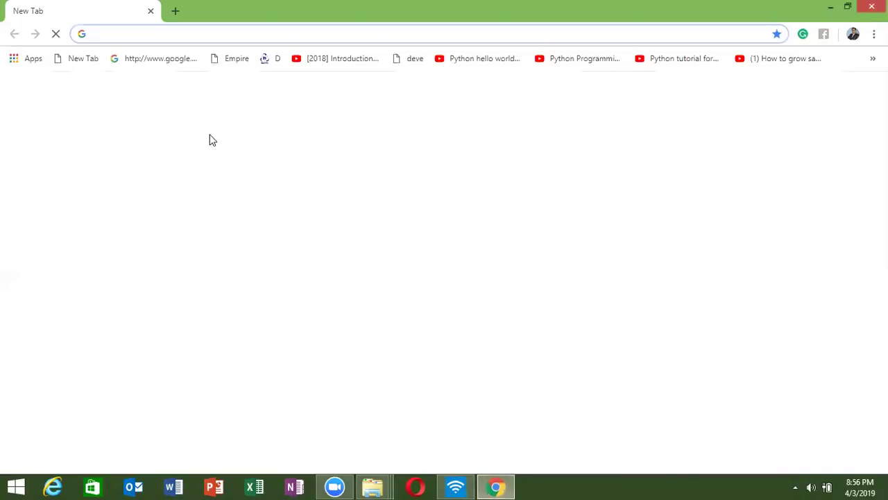
pyautogui.write('gm')
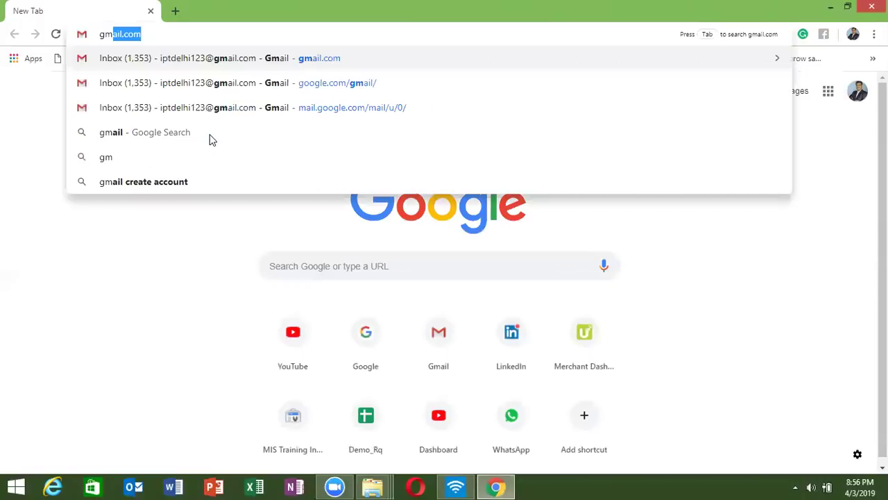
pyautogui.press('Return')
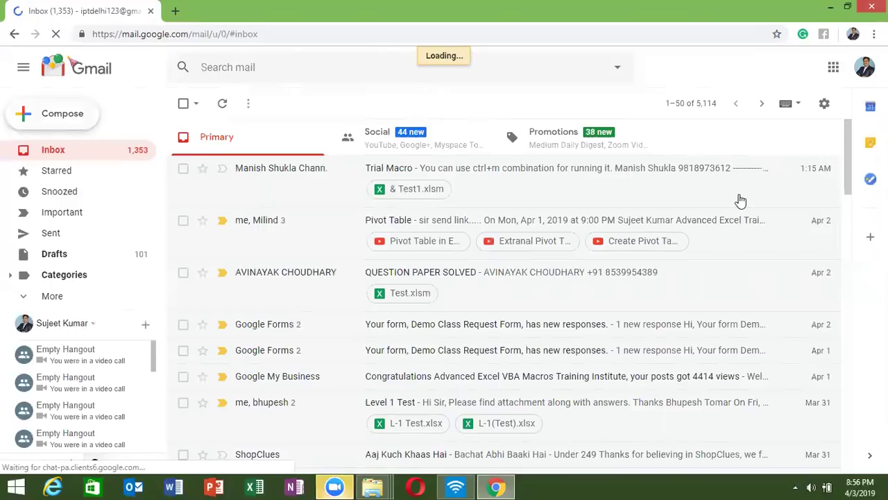
pyautogui.hotkey('alt', 'q')
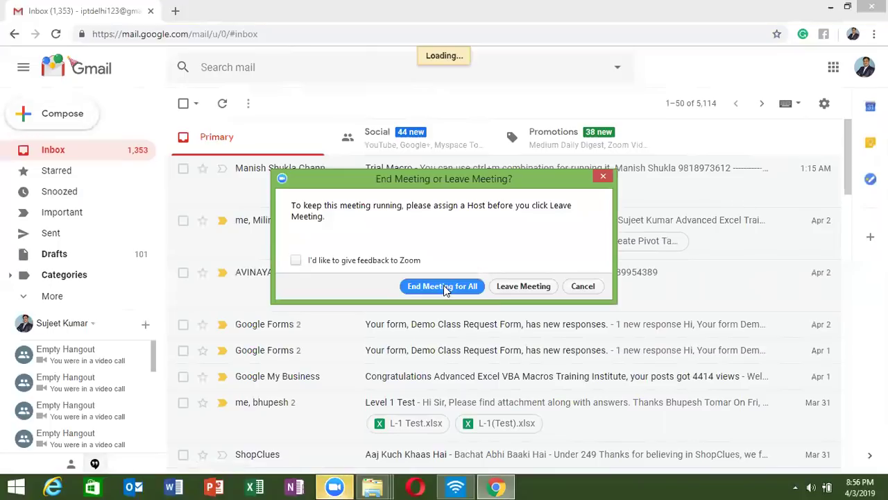